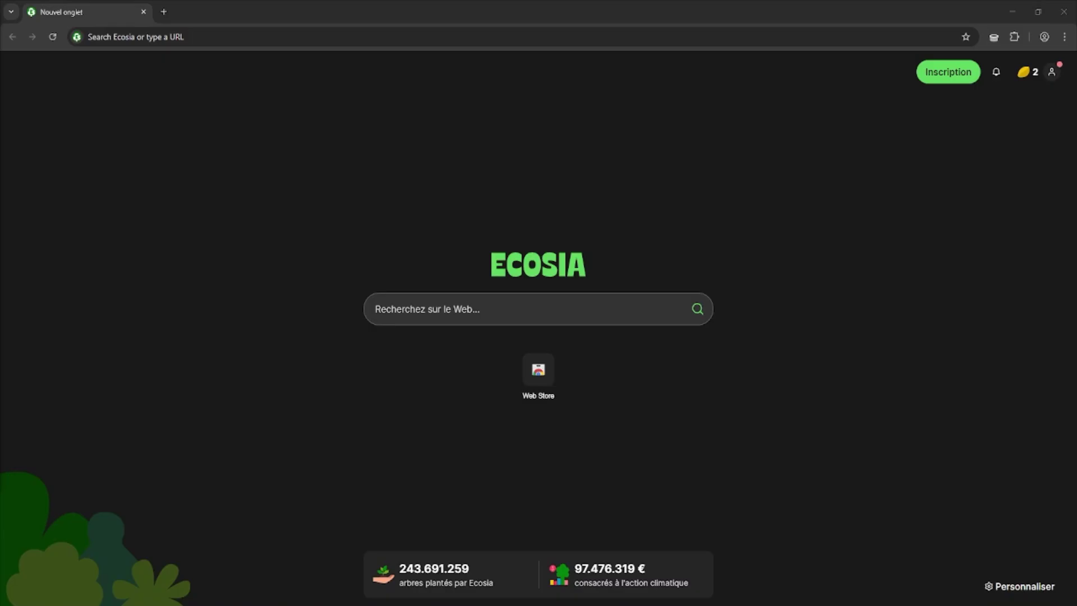
# - Search the web for "bepinex download" and open the BepInEx releases page on GitHub
pyautogui.click(497, 315)
pyautogui.write('bepine')
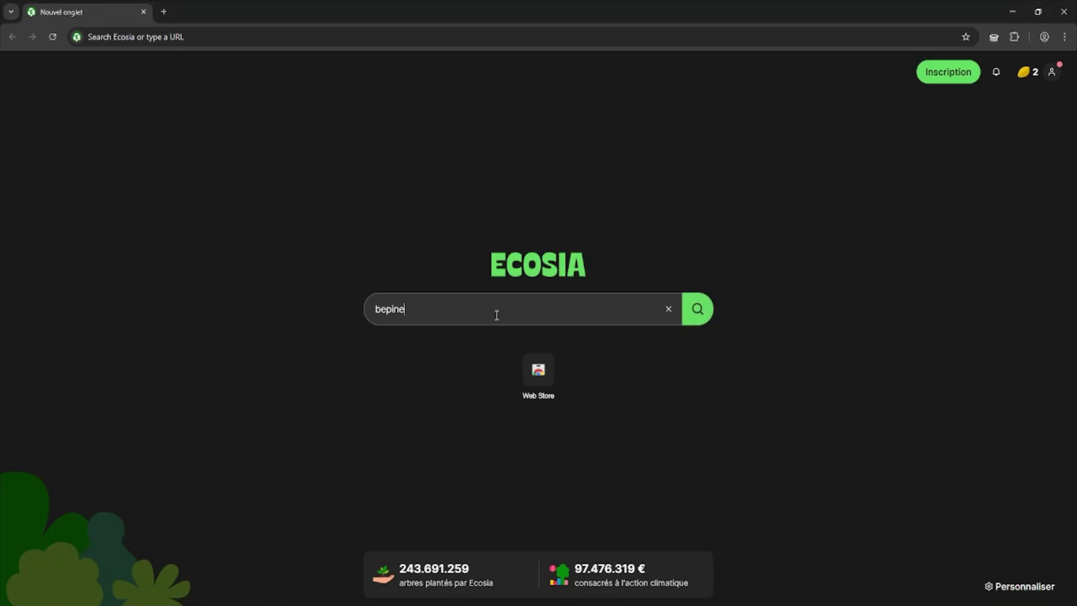
pyautogui.write('x download')
pyautogui.press('Return')
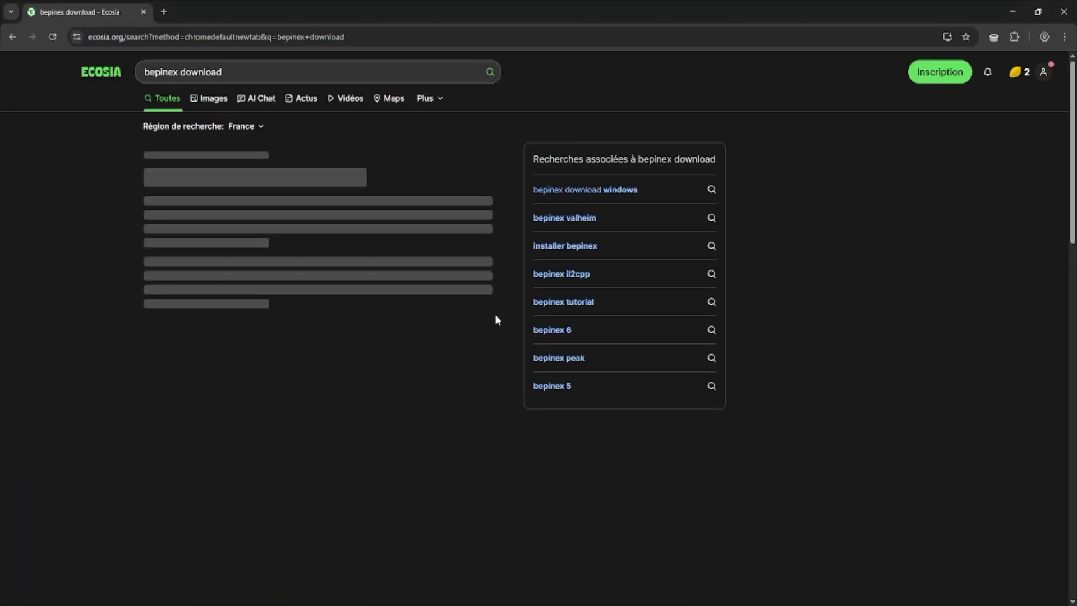
pyautogui.click(292, 198)
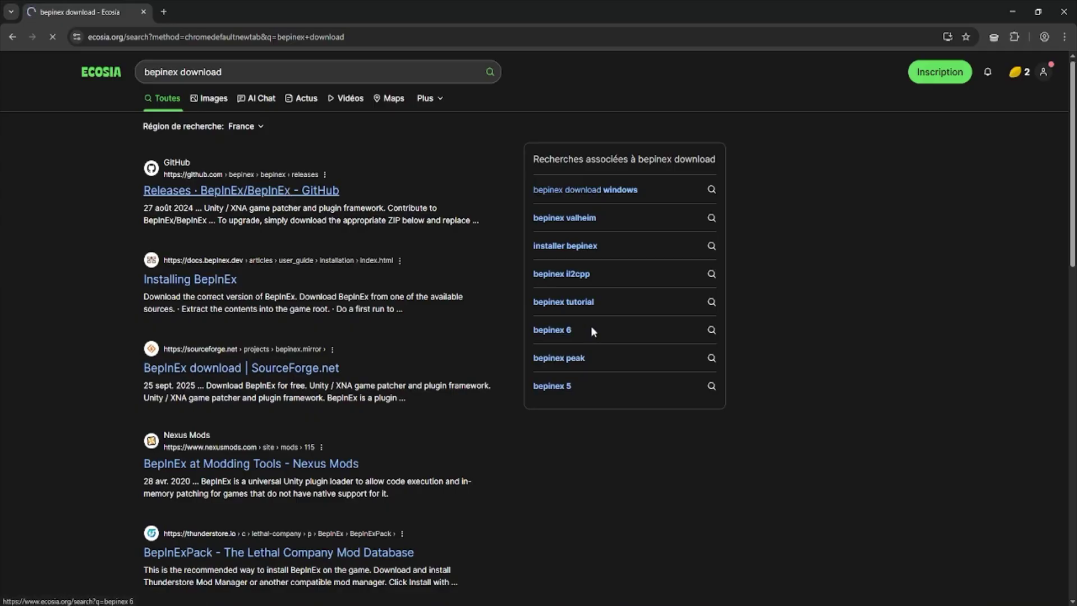
# - Download BepInEx_win_x86_5.4.23.4.zip from the assets of the BepInEx 5.4.23.4 release
pyautogui.scroll(-10, 764, 352)
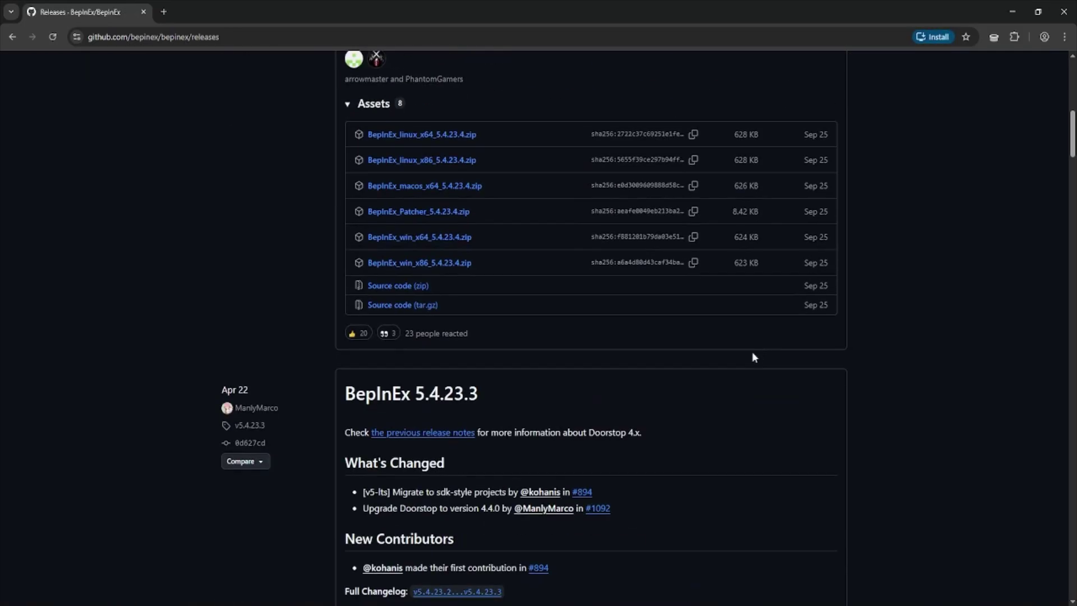
pyautogui.scroll(2, 442, 238)
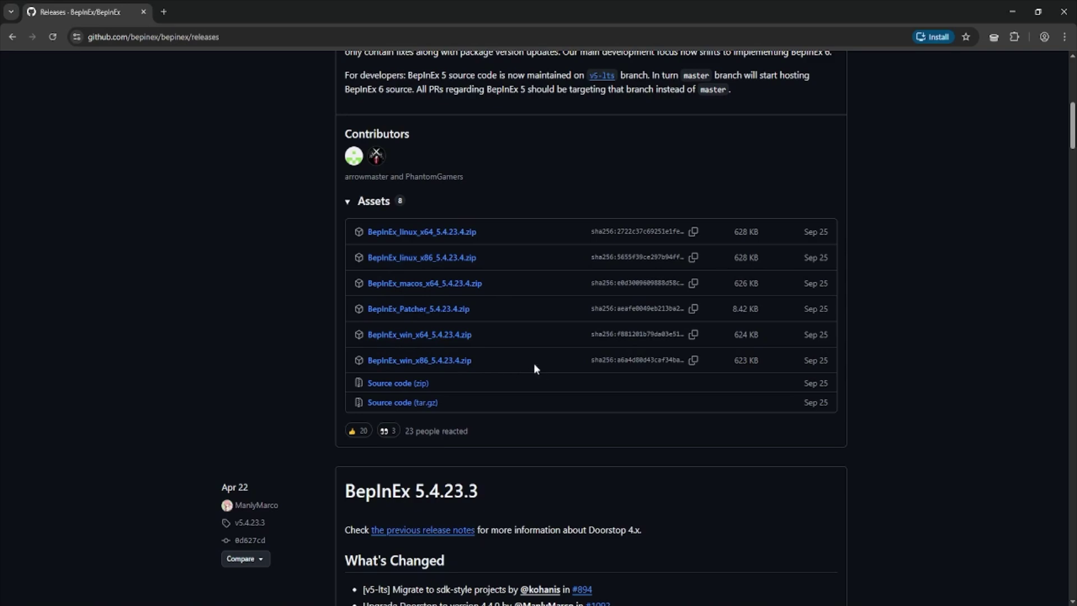
pyautogui.click(437, 361)
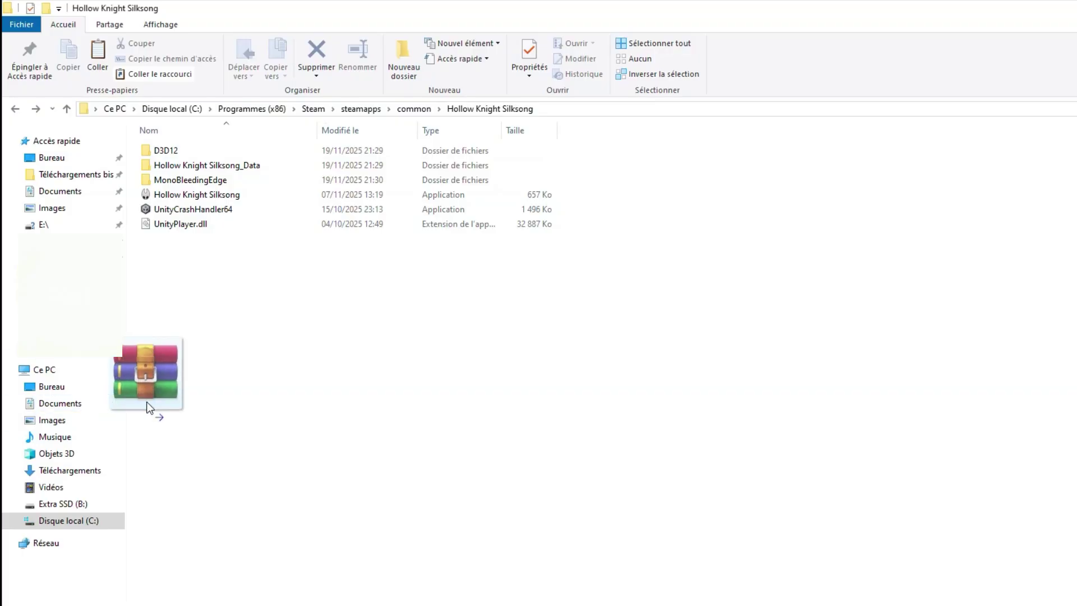
# - Move the BepInEx_win_x86_5.4.23.4 archive into the Hollow Knight Silksong game folder and extract it there
pyautogui.moveTo(148, 402); pyautogui.dragTo(310, 343)
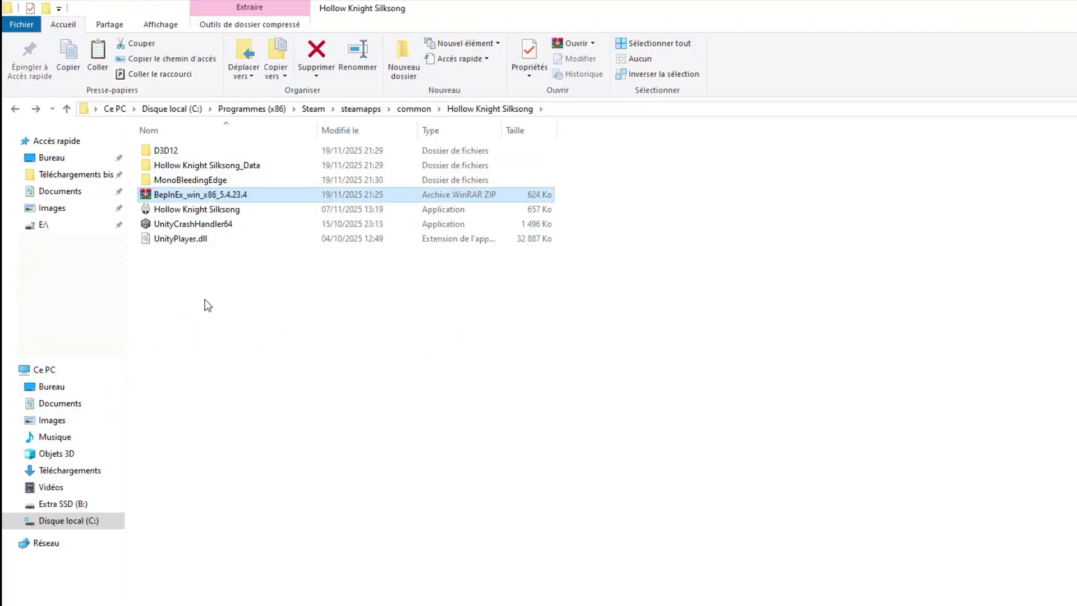
pyautogui.rightClick(224, 194)
pyautogui.click(305, 256)
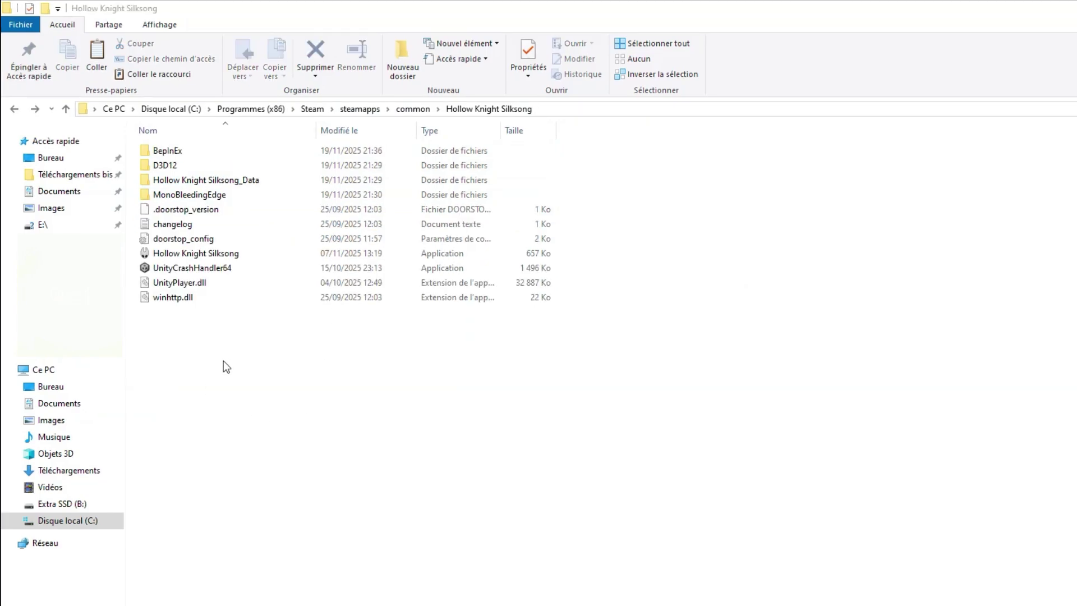
# - Examine the contents of the BepInEx folder in the game directory and of its plugins subfolder
pyautogui.doubleClick(209, 159)
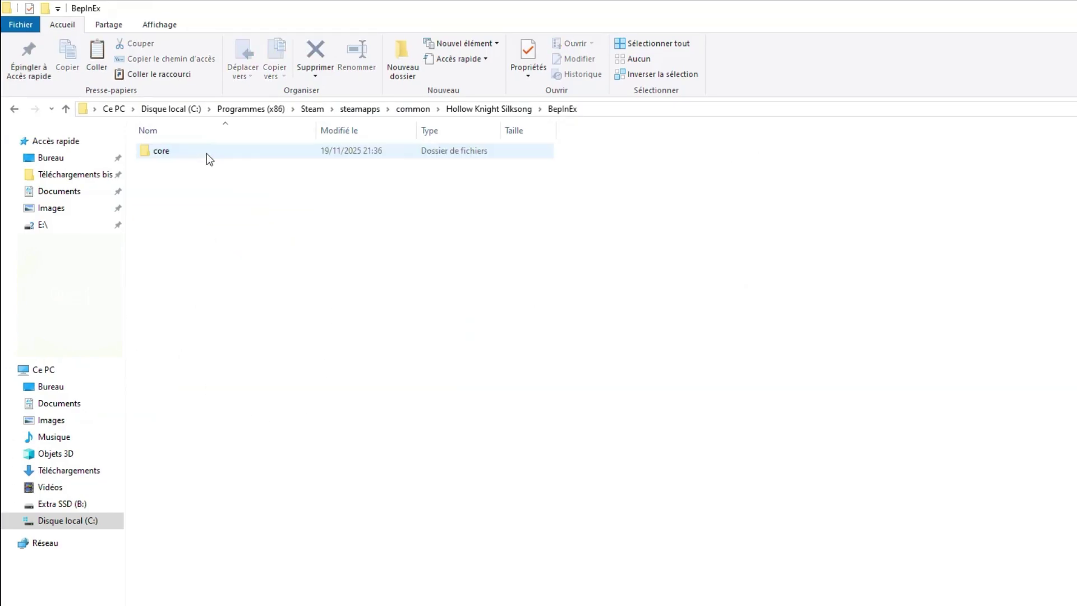
pyautogui.click(14, 109)
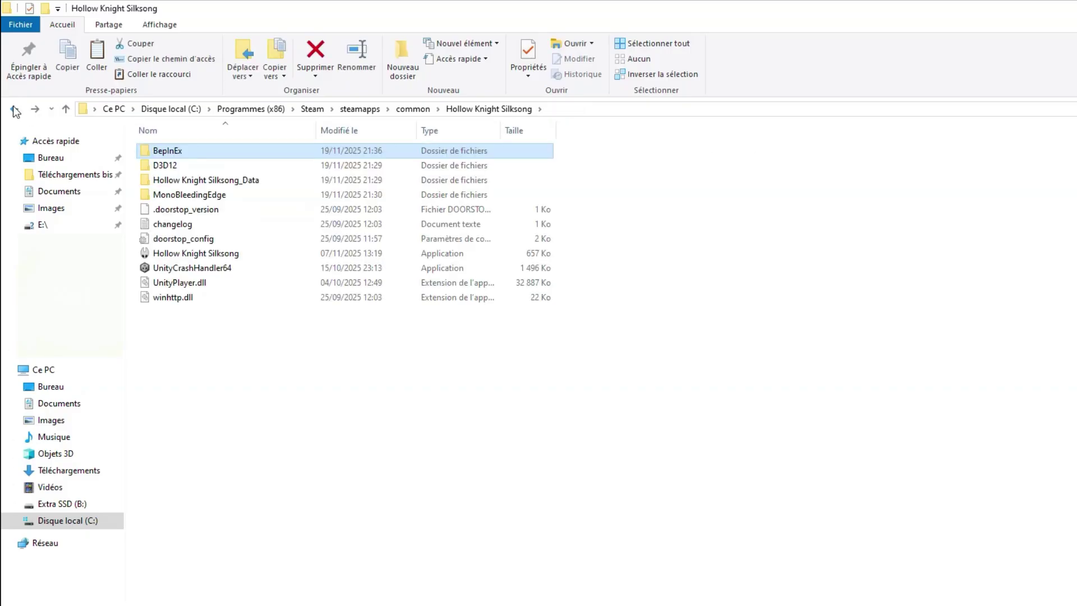
pyautogui.doubleClick(192, 152)
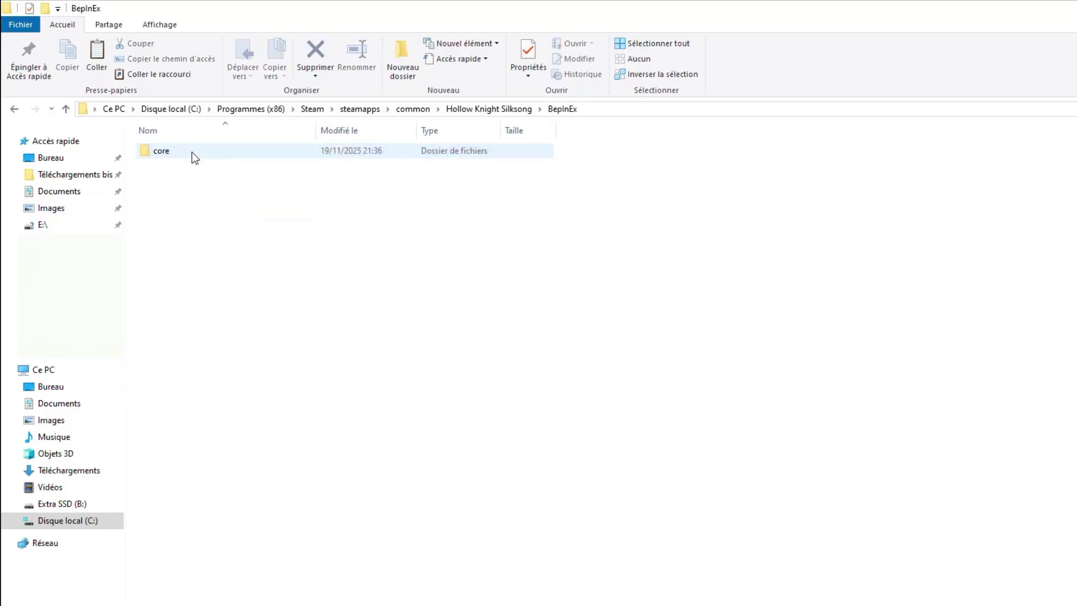
pyautogui.click(14, 109)
pyautogui.doubleClick(162, 150)
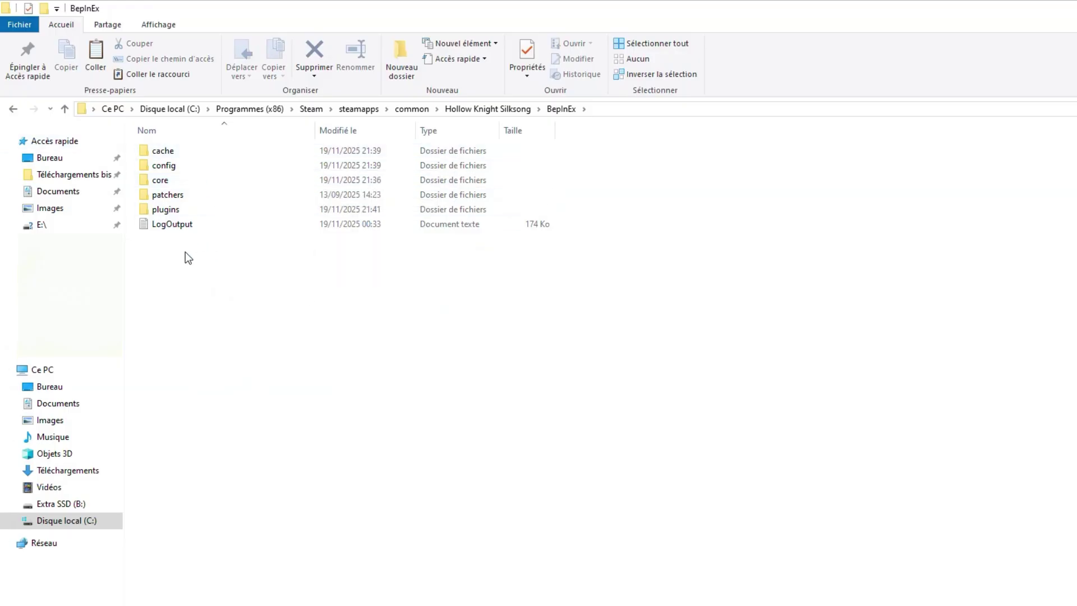
pyautogui.doubleClick(196, 211)
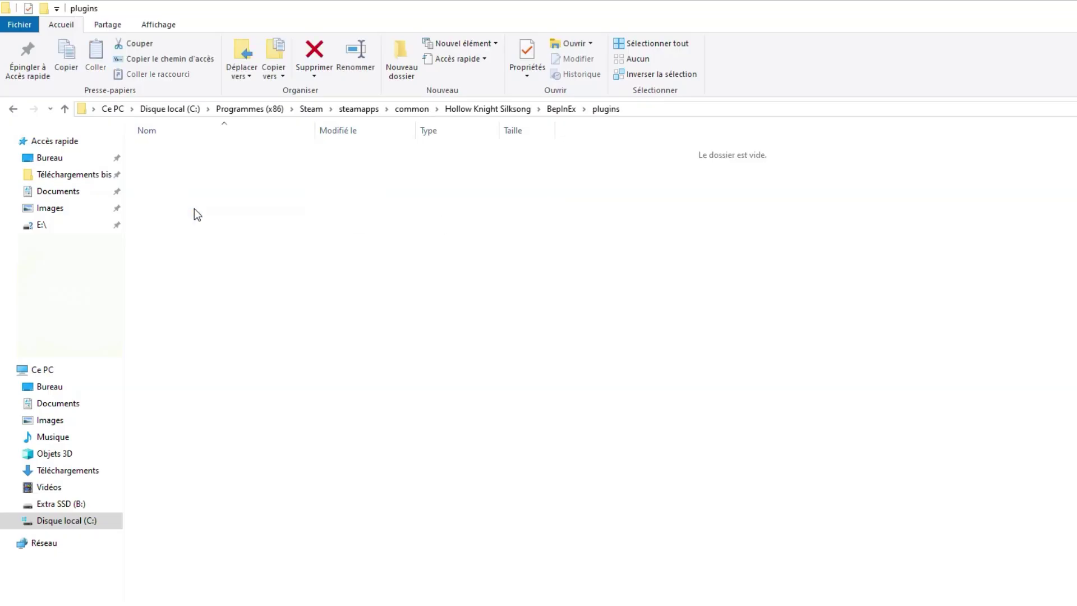
pyautogui.click(13, 109)
pyautogui.click(253, 296)
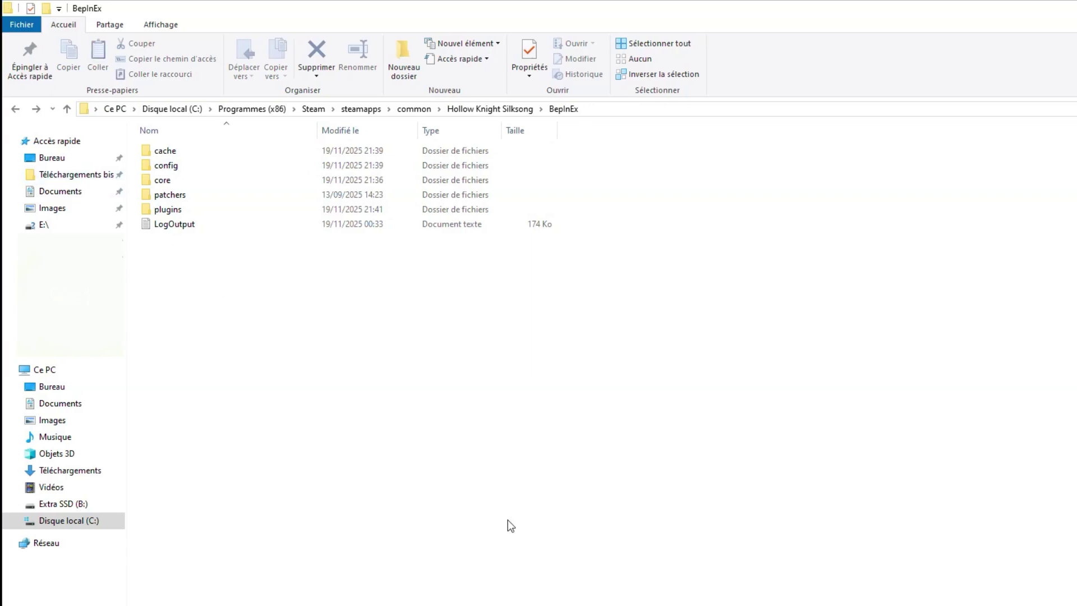
pyautogui.hotkey('alt', 'Tab')
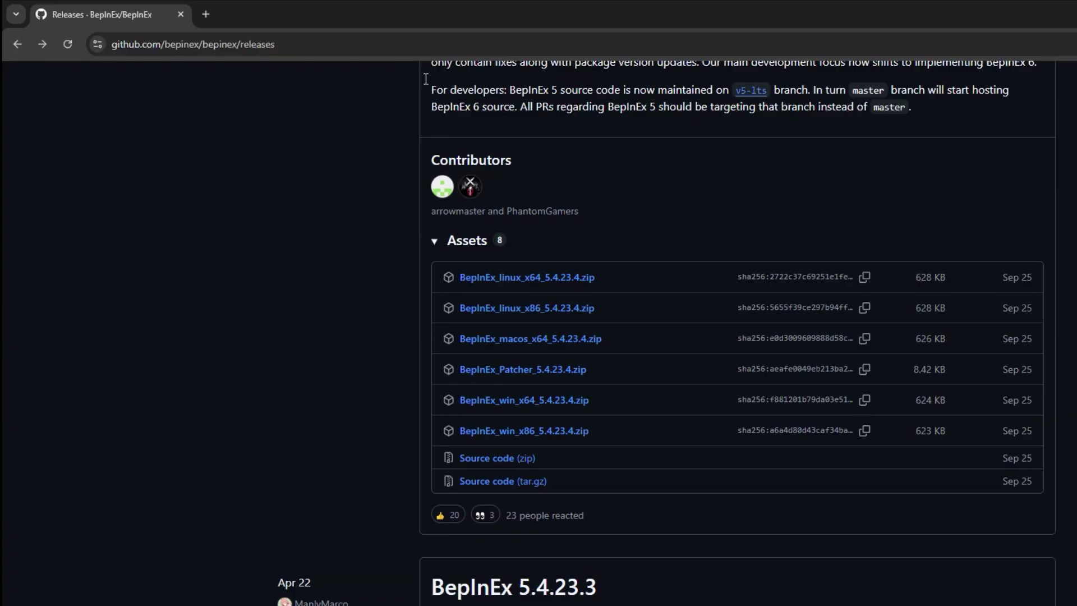
pyautogui.hotkey('ctrl', 'l')
pyautogui.write('https://github.com/hk-speedrunning/Silksong.DebugMod/releases')
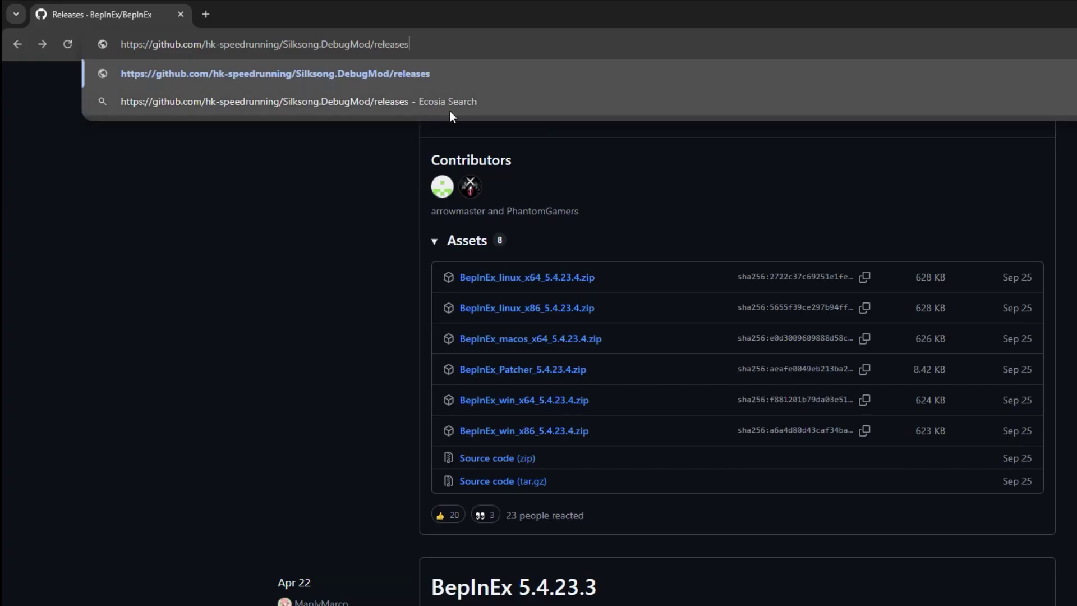
pyautogui.press('Return')
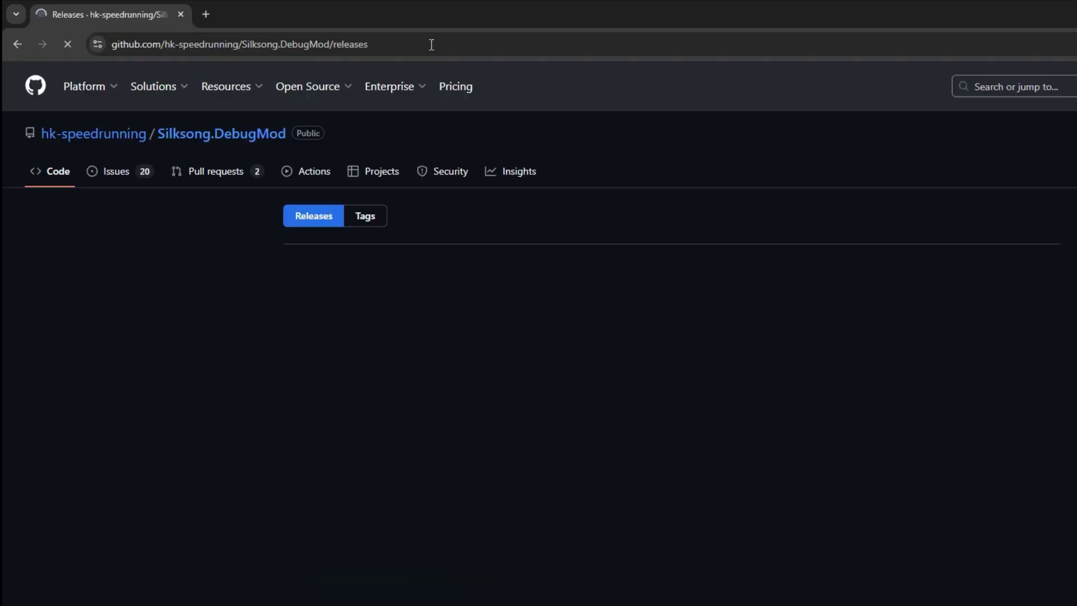
# - Download DebugMod.zip from the assets of the newest Silksong.DebugMod release
pyautogui.scroll(-1, 726, 375)
pyautogui.scroll(-6, 725, 375)
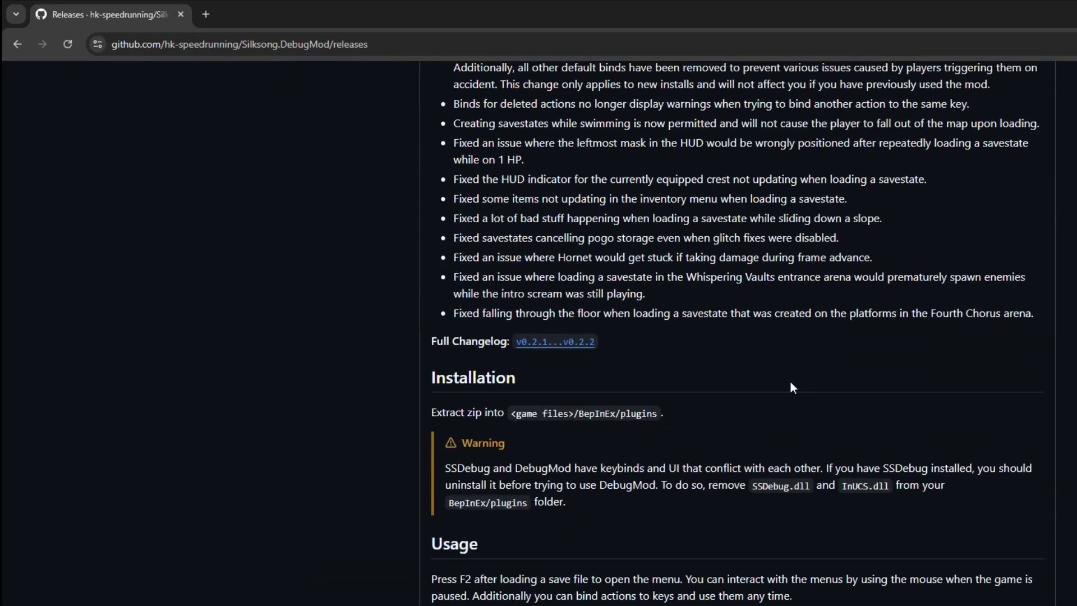
pyautogui.scroll(4, 637, 412)
pyautogui.scroll(-8, 777, 434)
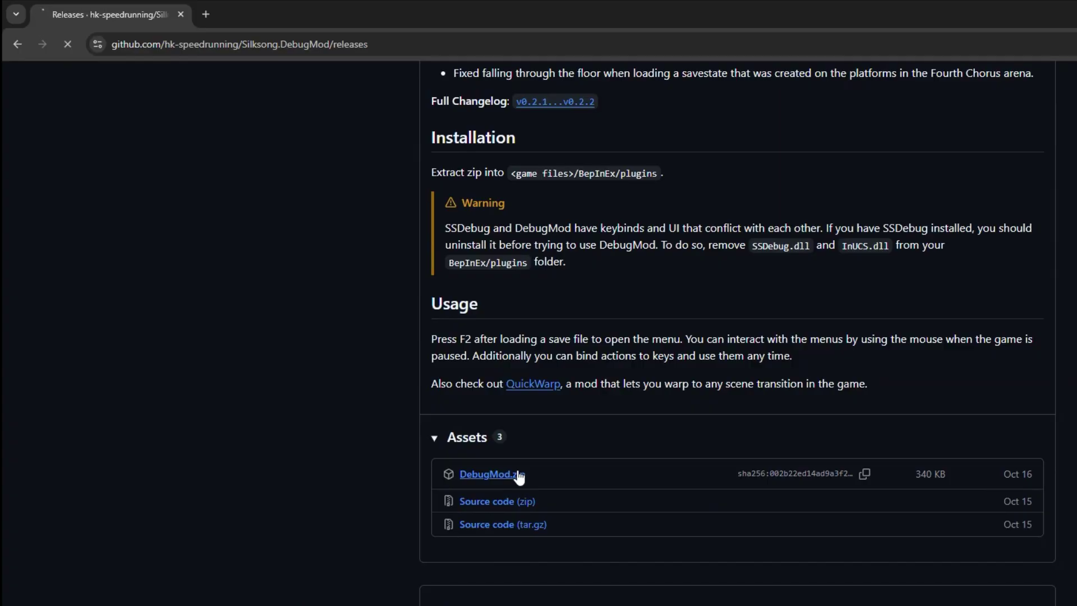
pyautogui.scroll(8, 641, 449)
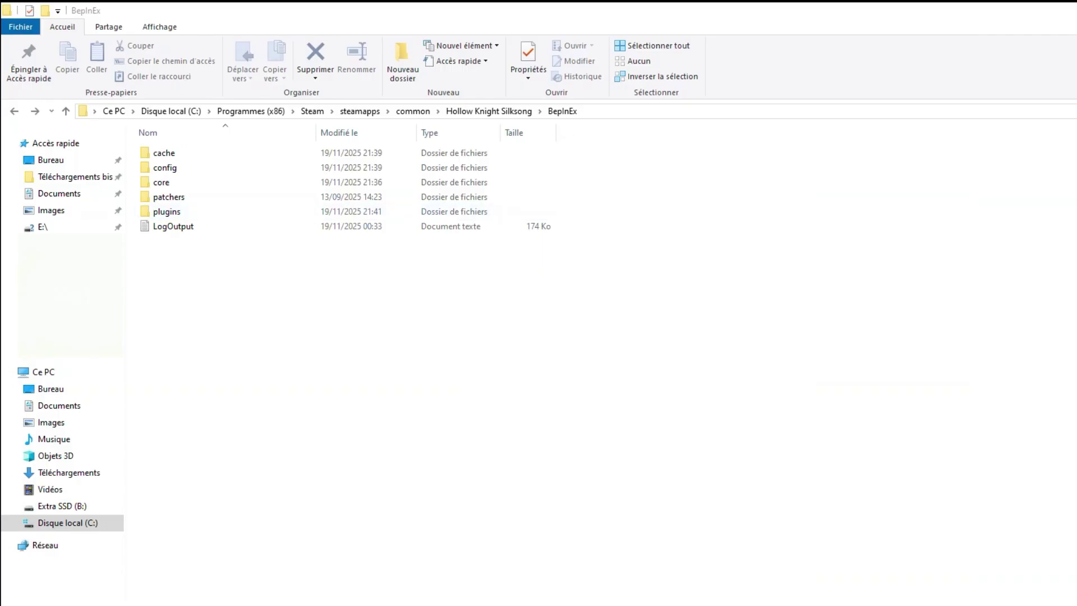
# - Move the DebugMod archive into the BepInEx plugins folder and extract it there
pyautogui.moveTo(214, 235); pyautogui.dragTo(190, 209)
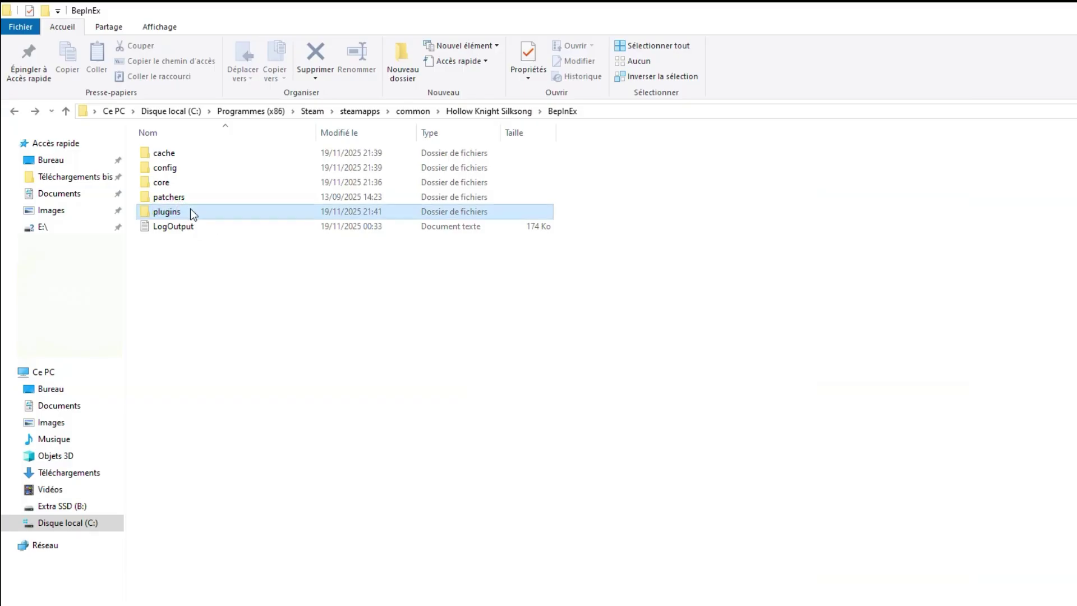
pyautogui.doubleClick(187, 208)
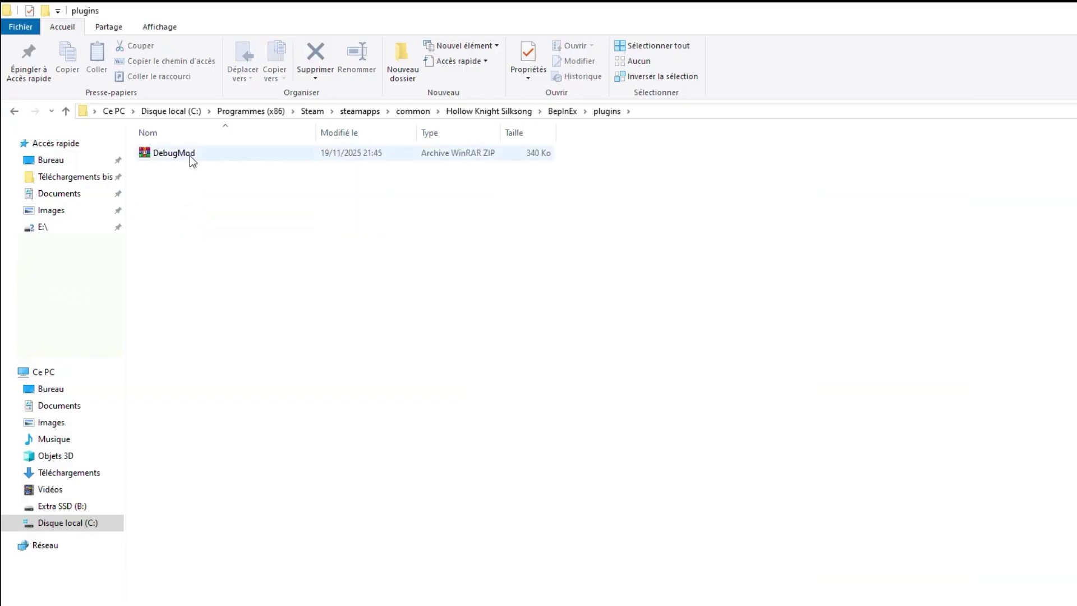
pyautogui.rightClick(193, 162)
pyautogui.click(283, 212)
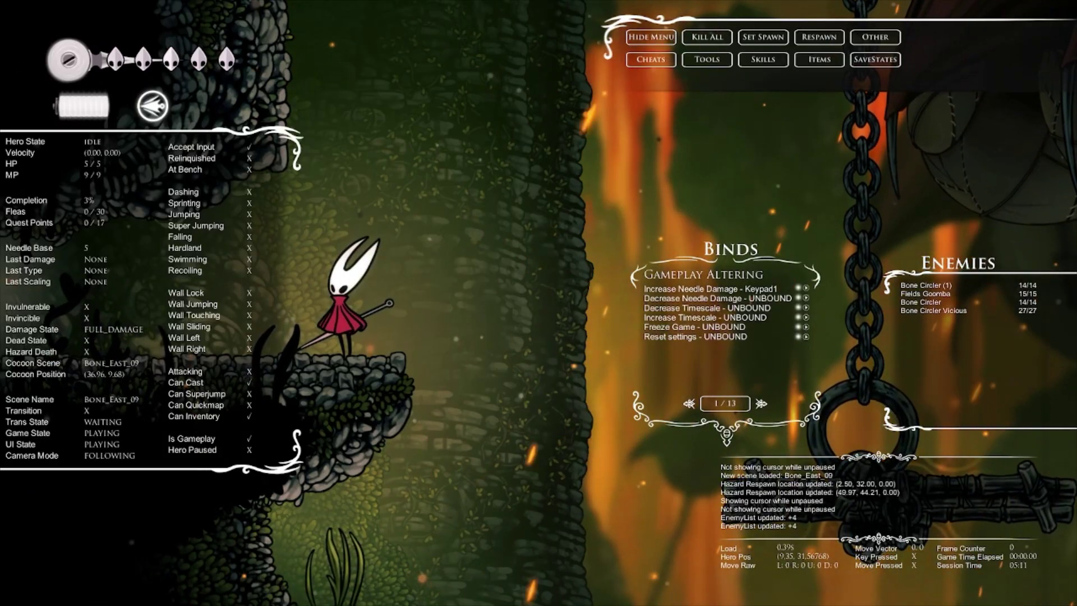
# - Pause Silksong and look through the debug menu's Cheats, Tools, Skills, Items and SaveStates options
pyautogui.press('Escape')
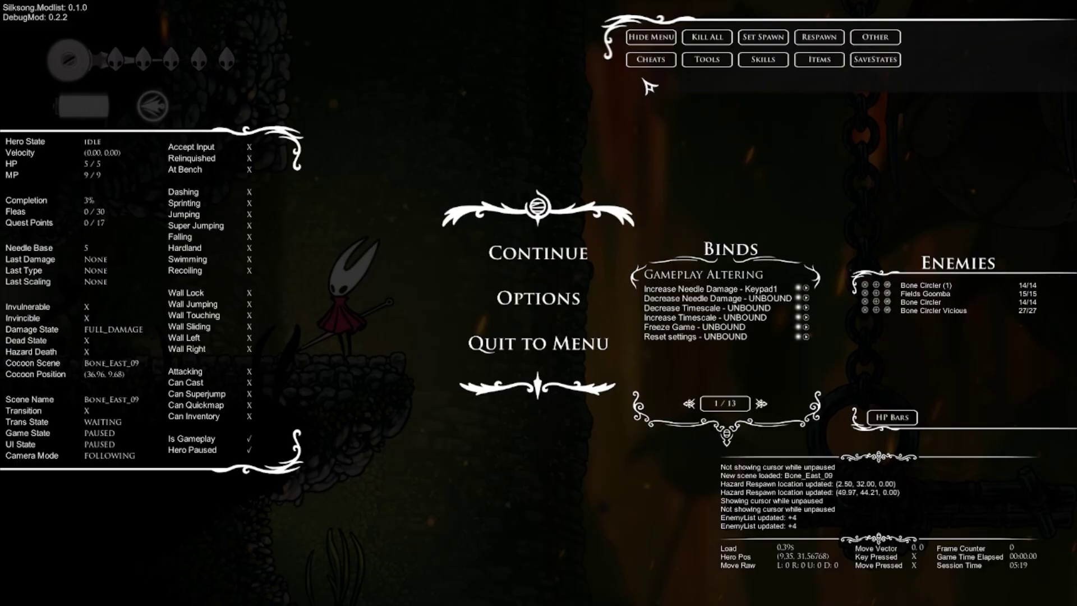
pyautogui.click(651, 60)
pyautogui.click(707, 59)
pyautogui.click(763, 60)
pyautogui.click(806, 60)
pyautogui.click(874, 61)
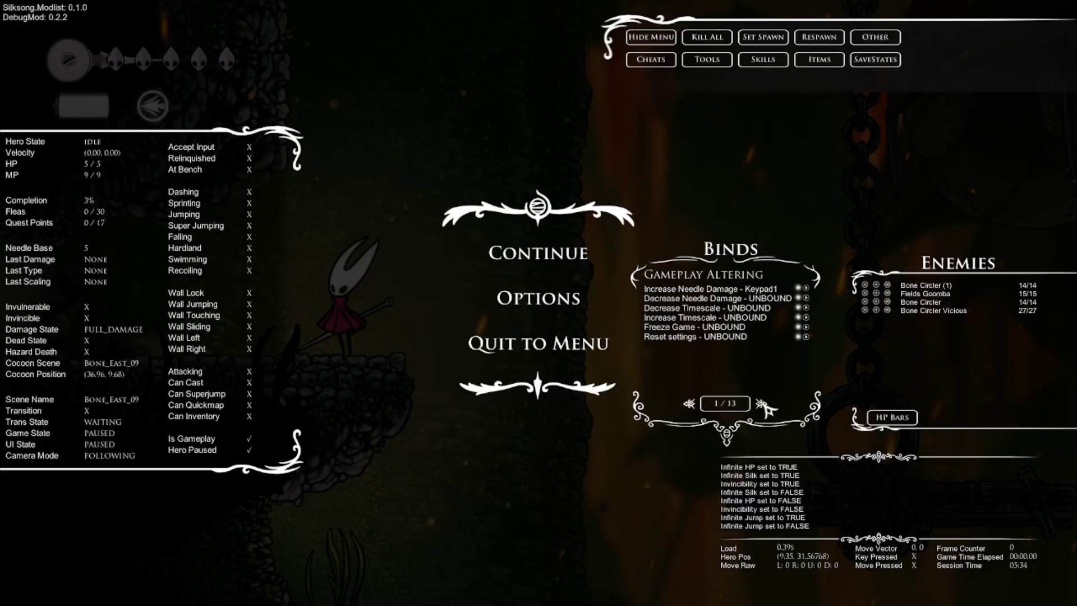
# - Look through the pages of the Binds list, including the Savestates page
pyautogui.click(761, 404)
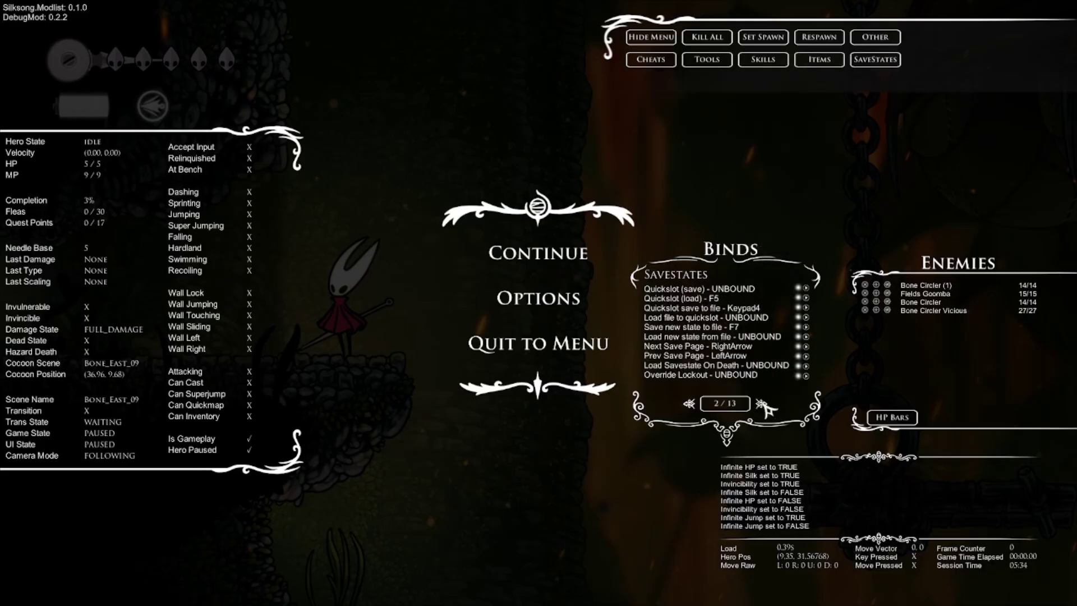
pyautogui.click(762, 403)
pyautogui.click(762, 403)
pyautogui.click(762, 403)
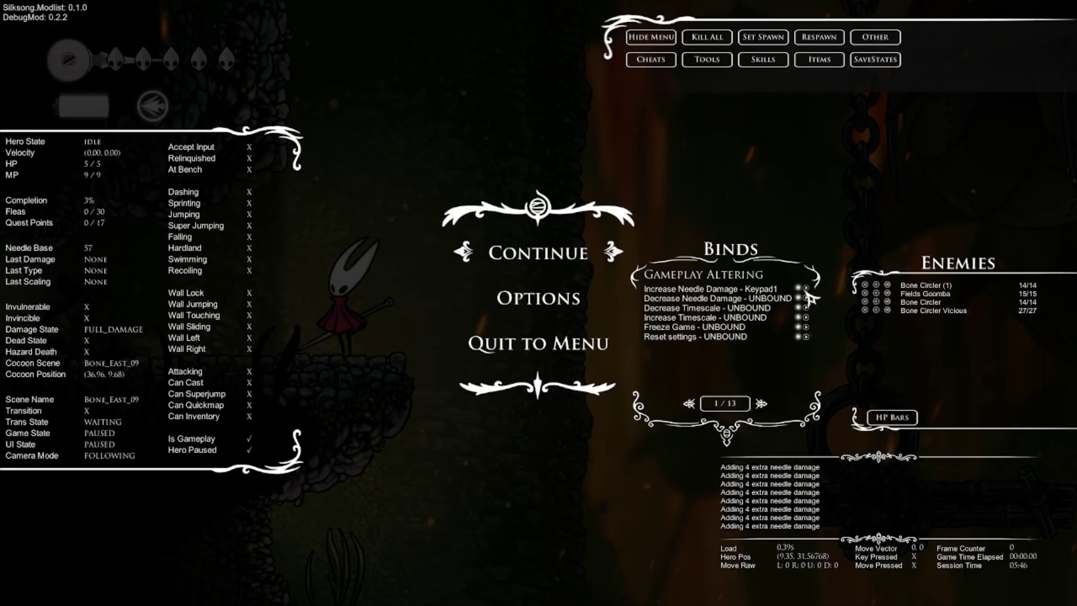
# - Run Increase Needle Damage under Gameplay Altering repeatedly until the needle base is 93
pyautogui.click(807, 289)
pyautogui.click(806, 289)
pyautogui.click(806, 290)
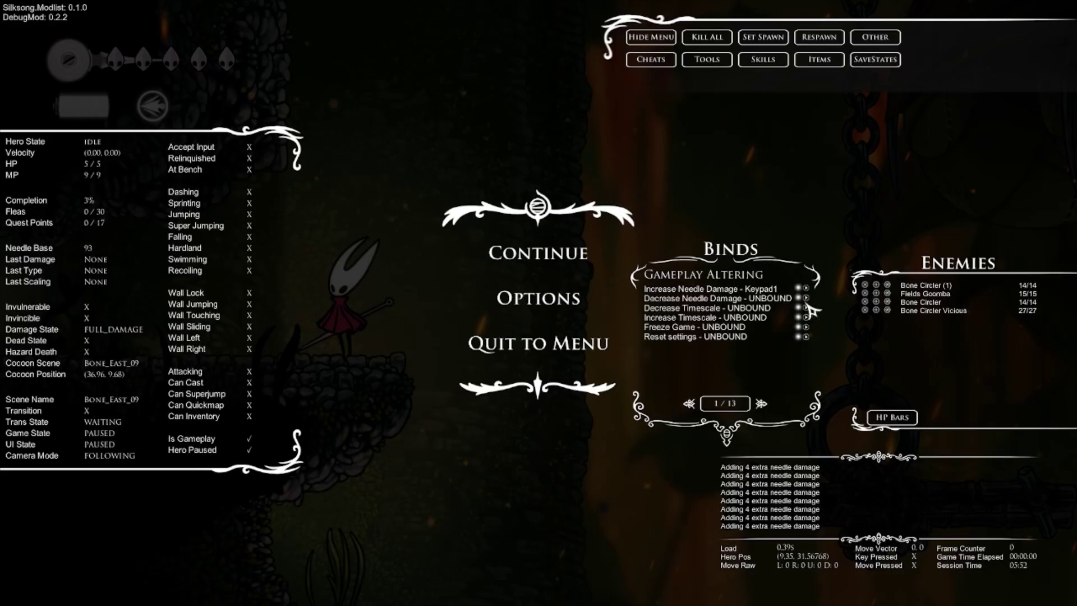
# - Run Decrease Needle Damage under Gameplay Altering repeatedly until the needle base is 21
pyautogui.click(807, 298)
pyautogui.click(806, 299)
pyautogui.click(806, 298)
pyautogui.click(807, 298)
pyautogui.click(807, 299)
pyautogui.click(806, 298)
pyautogui.click(807, 299)
pyautogui.click(807, 298)
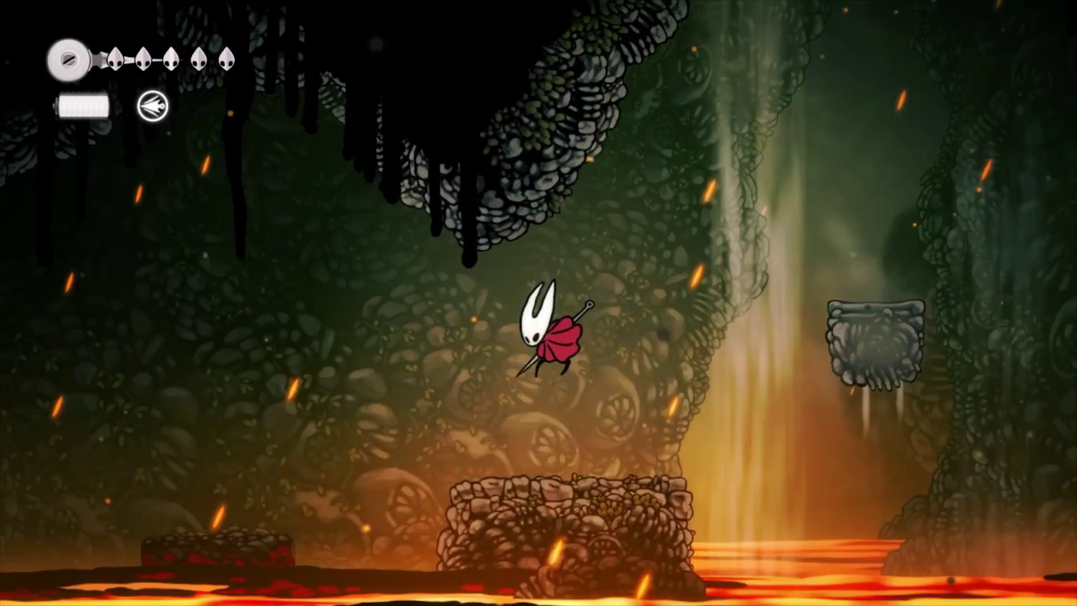
pyautogui.press('Left')
pyautogui.press('z')
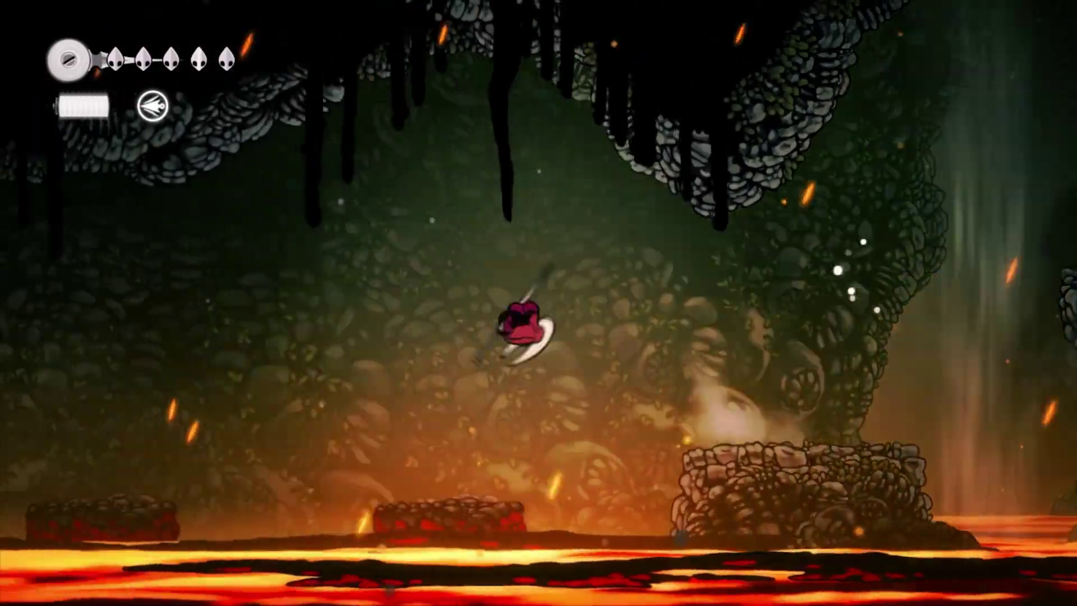
pyautogui.press('c')
pyautogui.press('z')
pyautogui.press('z')
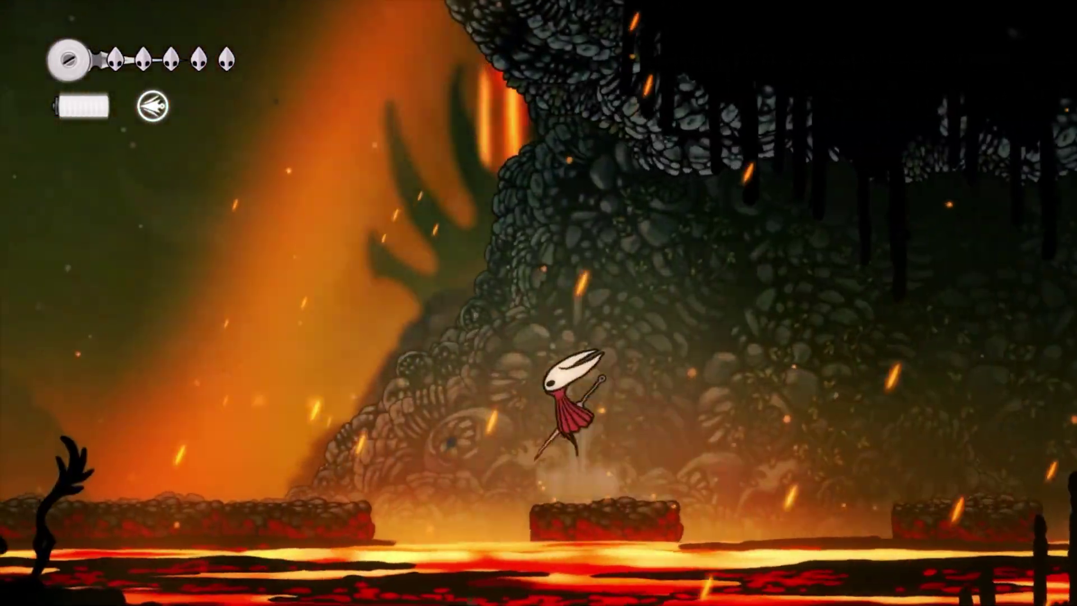
pyautogui.press('Right')
pyautogui.press('Left')
pyautogui.press('z')
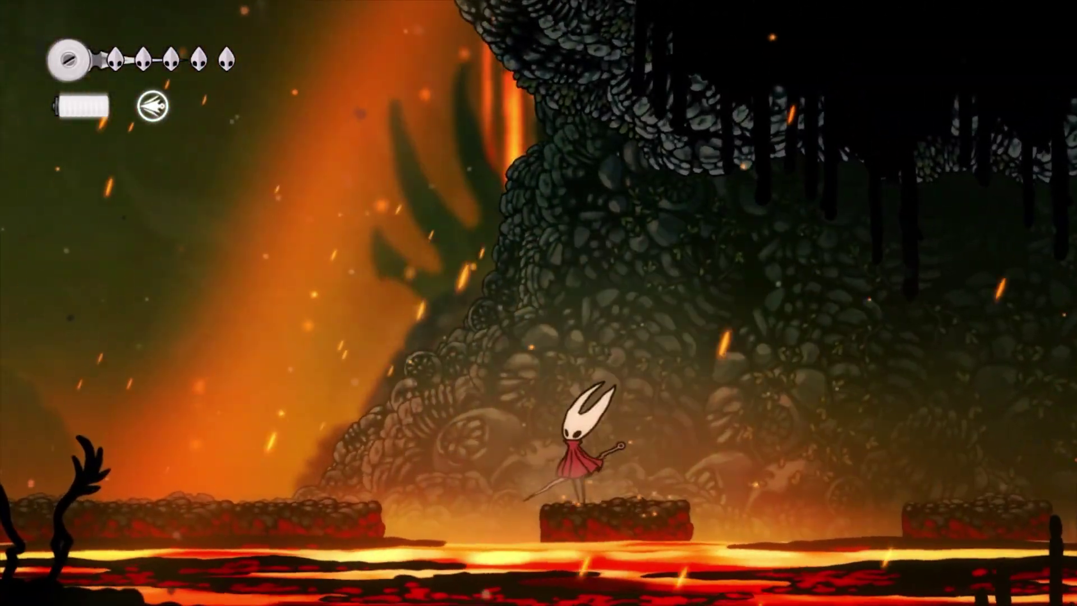
# - Show the debug menu, pause the game and save the current state to file in slot 3 of savestate page 9/10
pyautogui.press('F1')
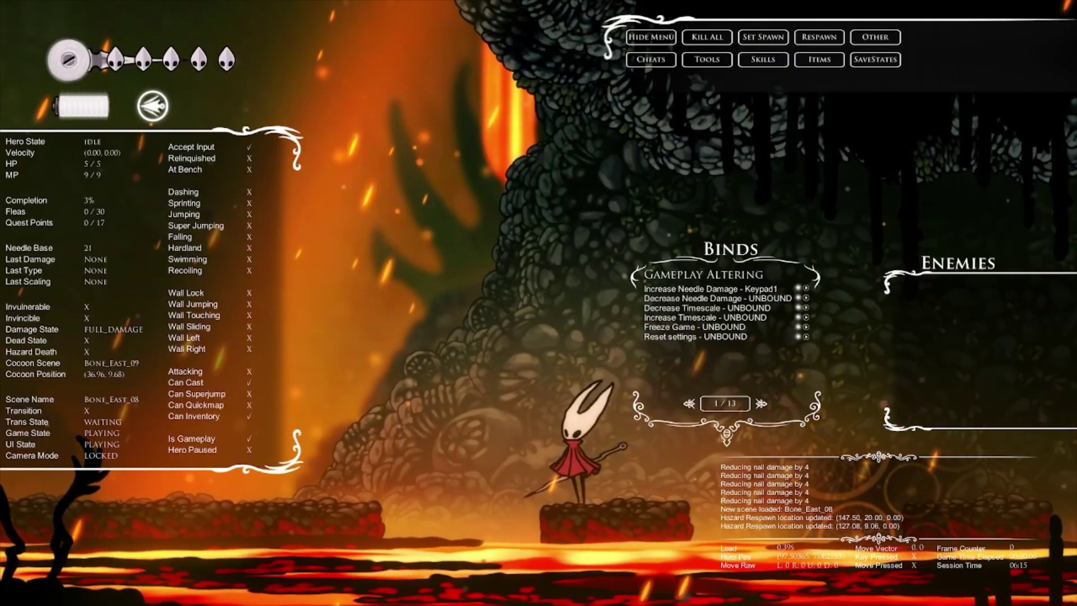
pyautogui.press('Escape')
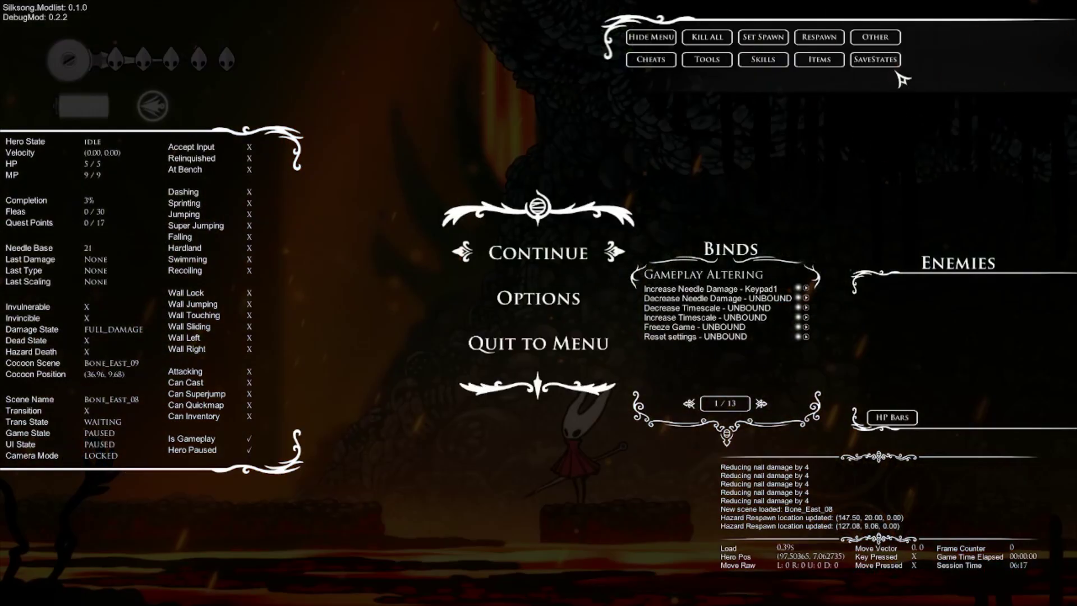
pyautogui.click(876, 60)
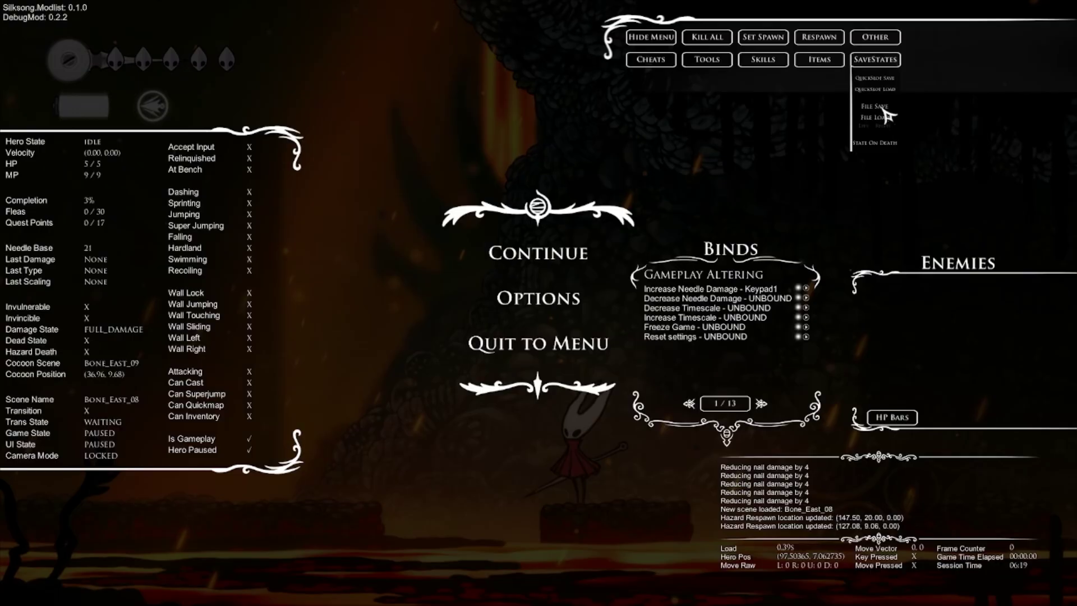
pyautogui.click(879, 107)
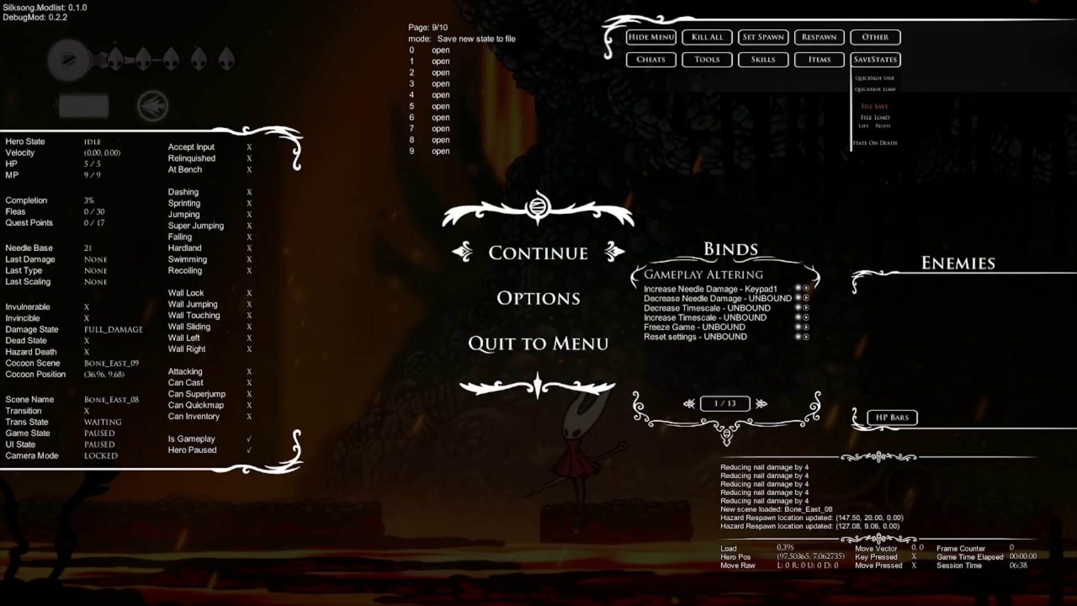
pyautogui.press('Down')
pyautogui.press('Up')
pyautogui.click(447, 86)
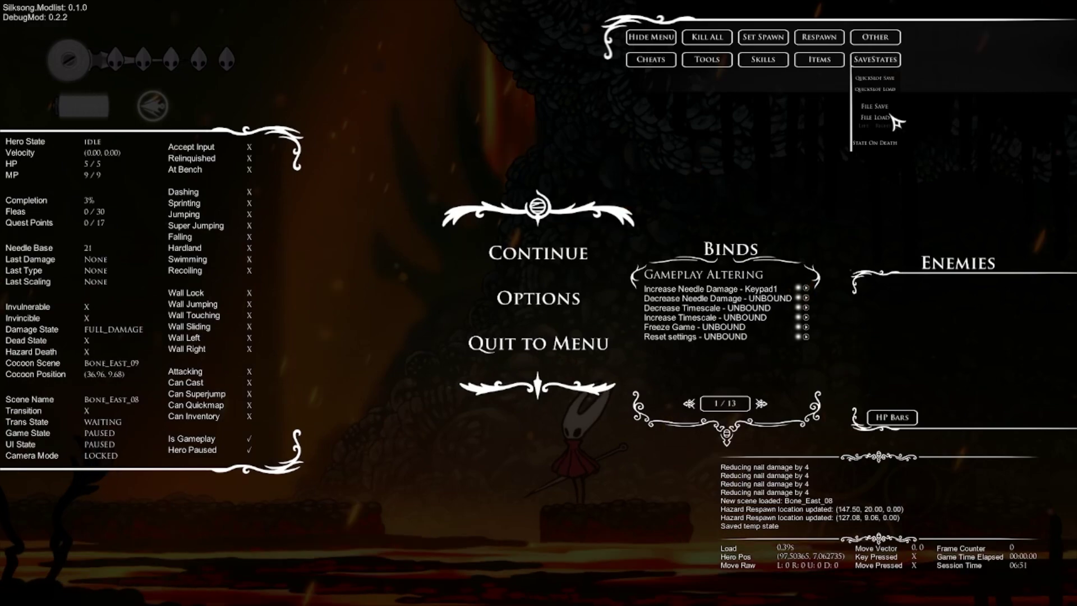
# - Load the file savestate in slot 3 of page 9/10, including from the neighbouring room Bone_East_09
pyautogui.click(877, 118)
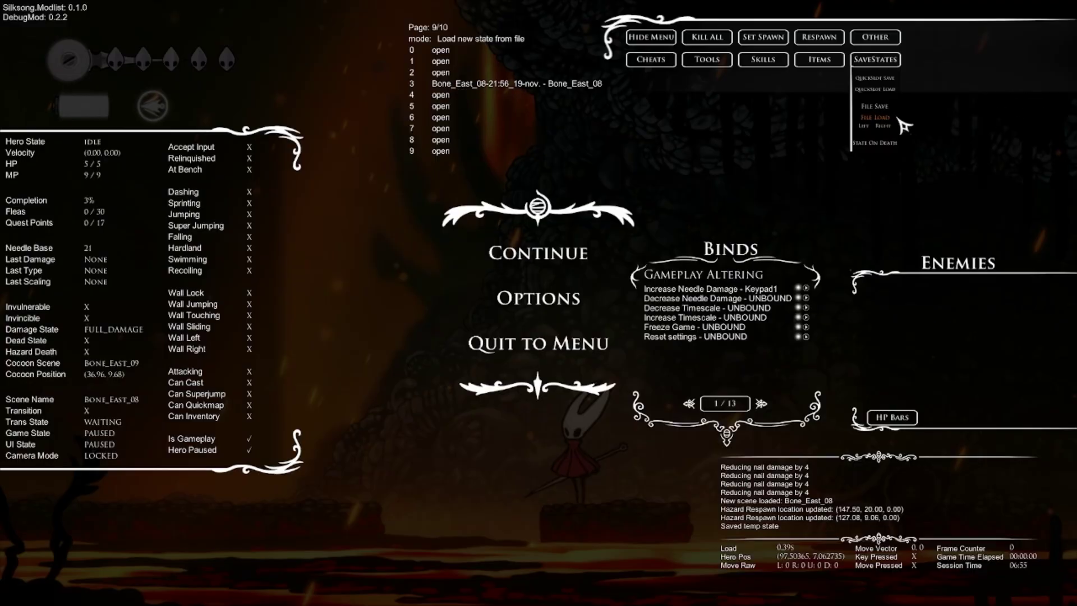
pyautogui.press('3')
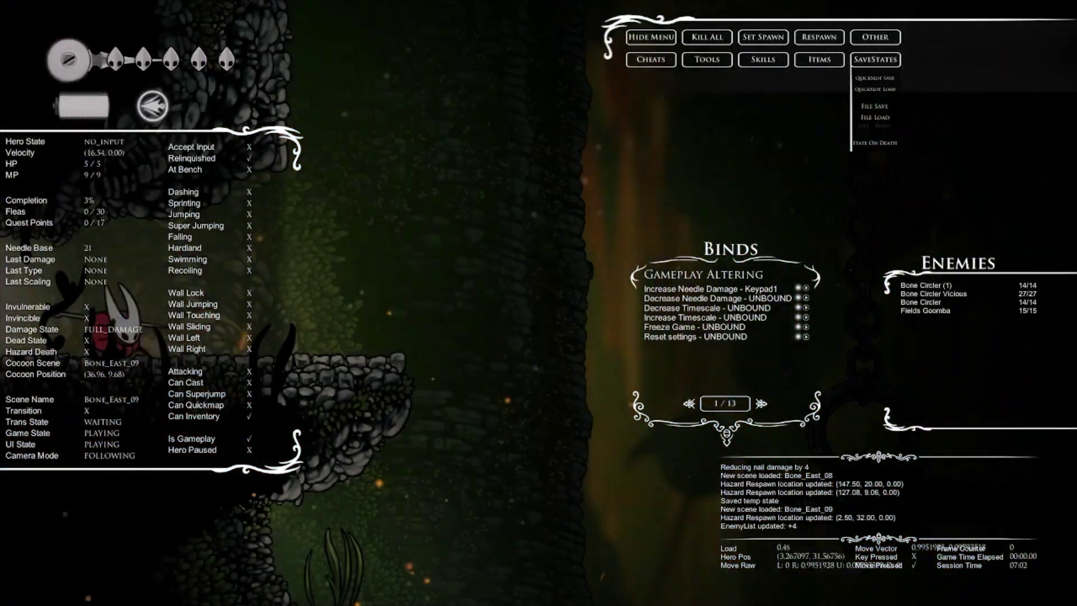
pyautogui.press('Escape')
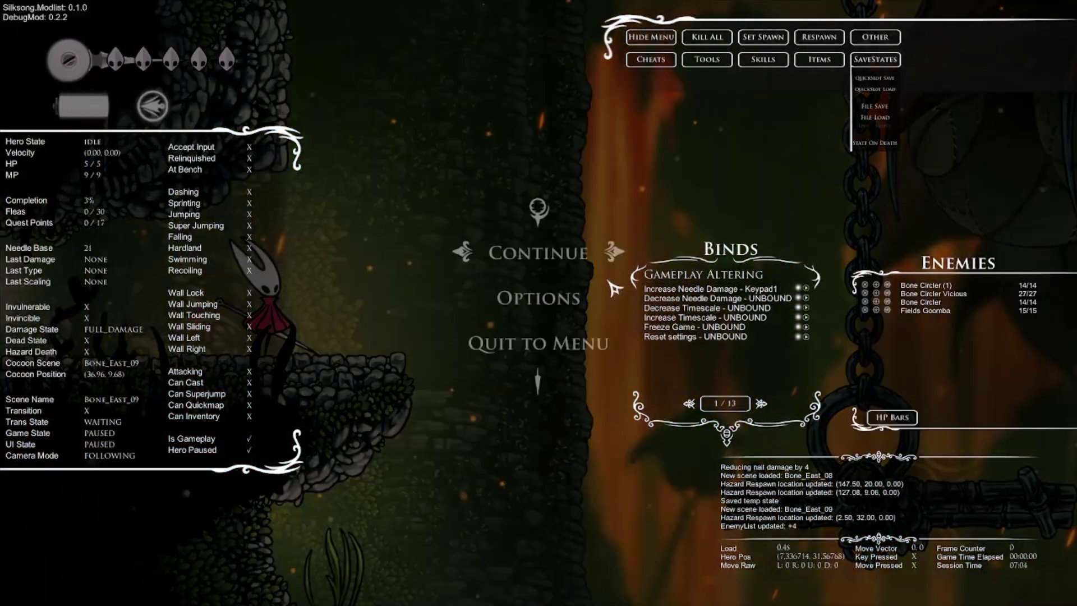
pyautogui.click(882, 119)
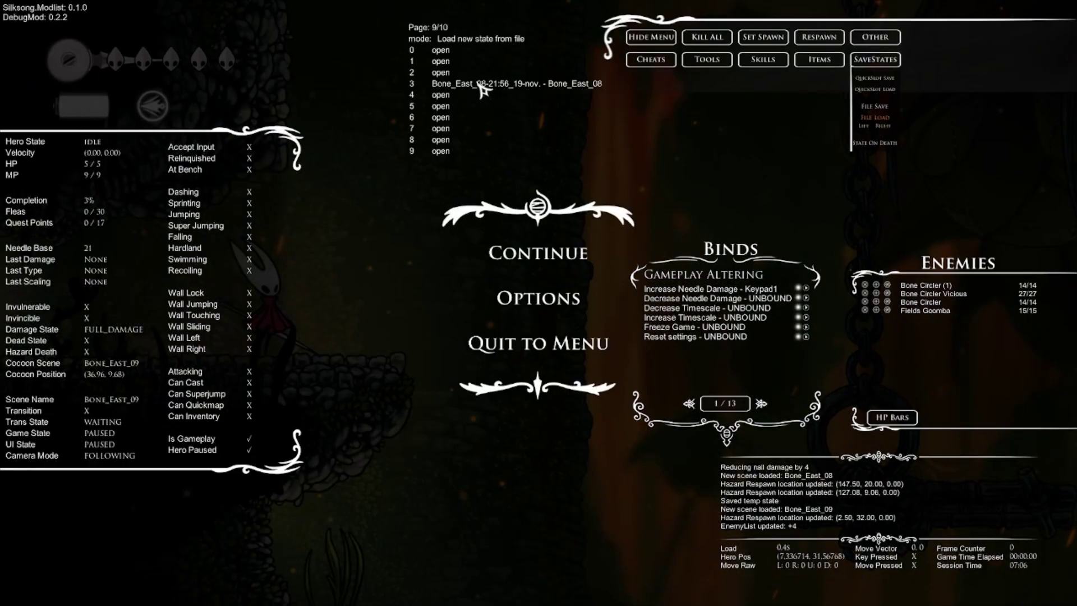
pyautogui.click(480, 84)
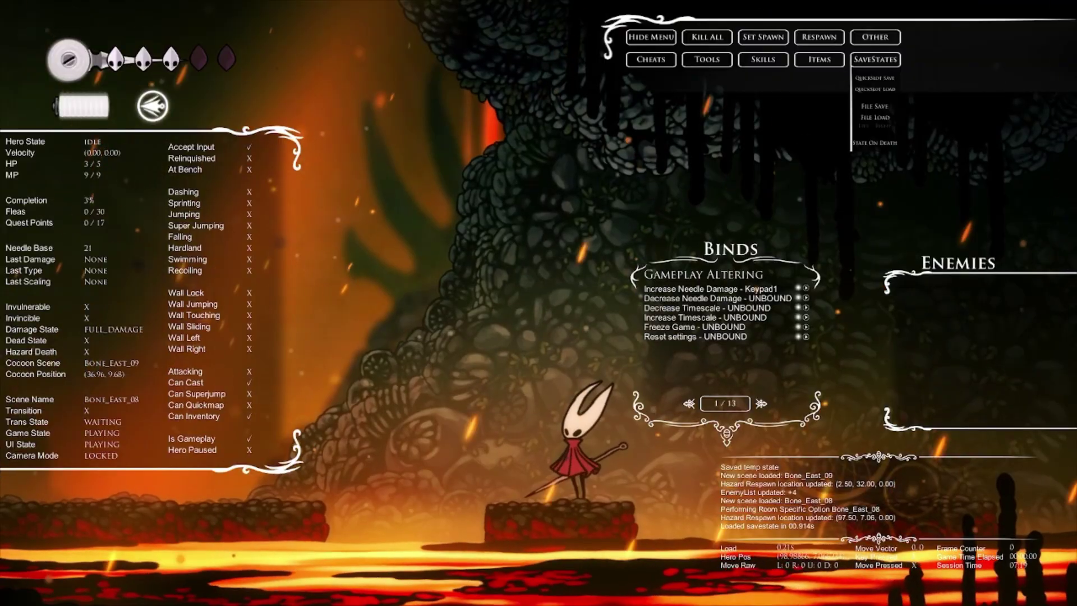
# - Save the current state to the quickslot, view the Savestates binds page, and resume the game with the debug menu hidden
pyautogui.press('Escape')
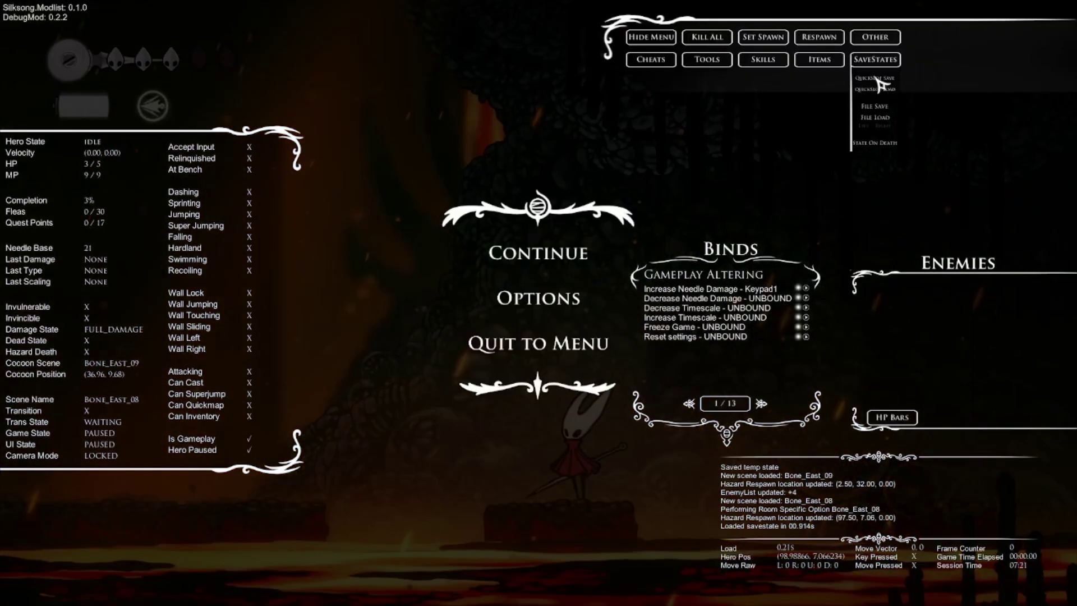
pyautogui.click(880, 79)
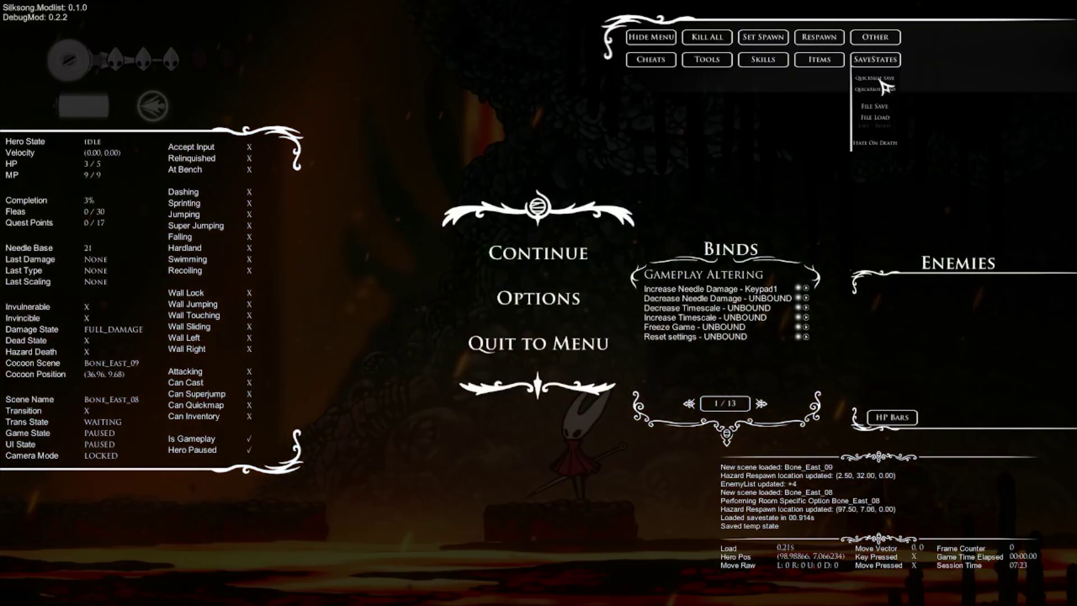
pyautogui.click(761, 405)
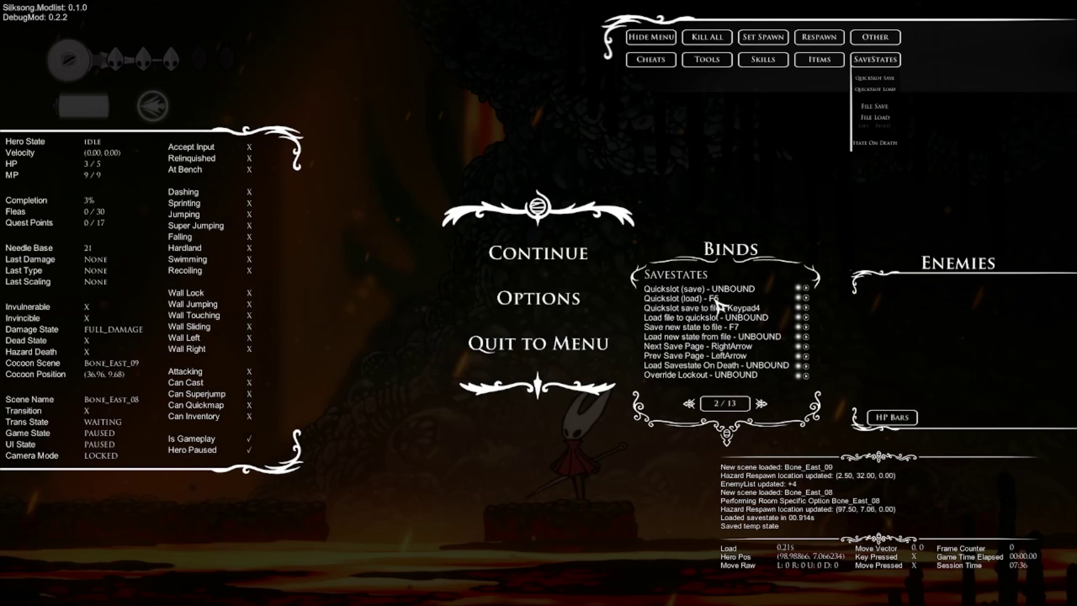
pyautogui.press('F1')
pyautogui.press('Escape')
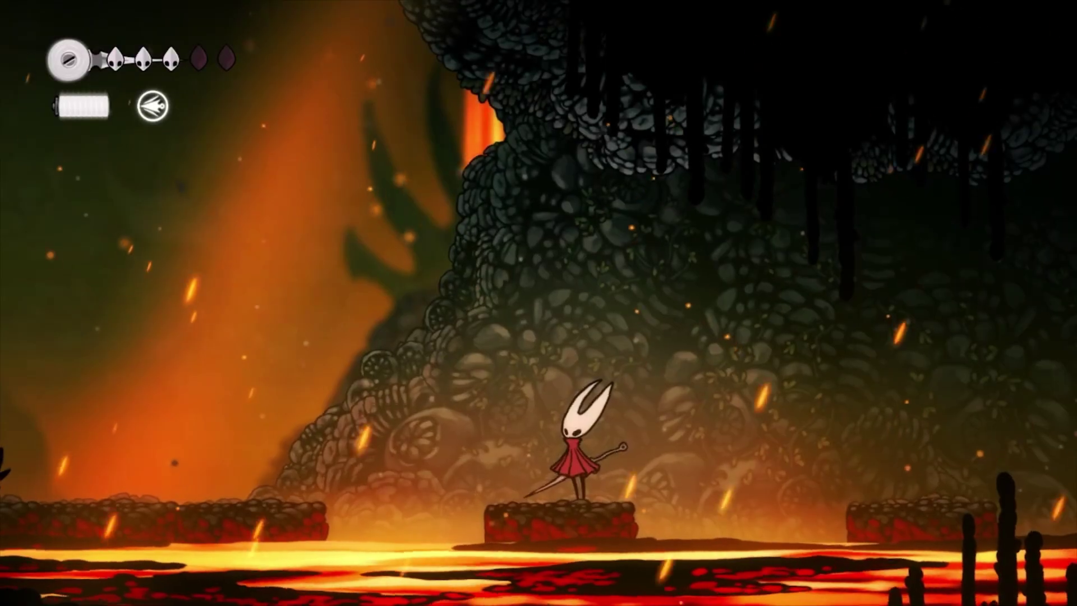
# - Move Hornet around the lava platforms with jumps, dashes and needle attacks
pyautogui.press('Right')
pyautogui.press('z')
pyautogui.press('z')
pyautogui.press('z')
pyautogui.press('c')
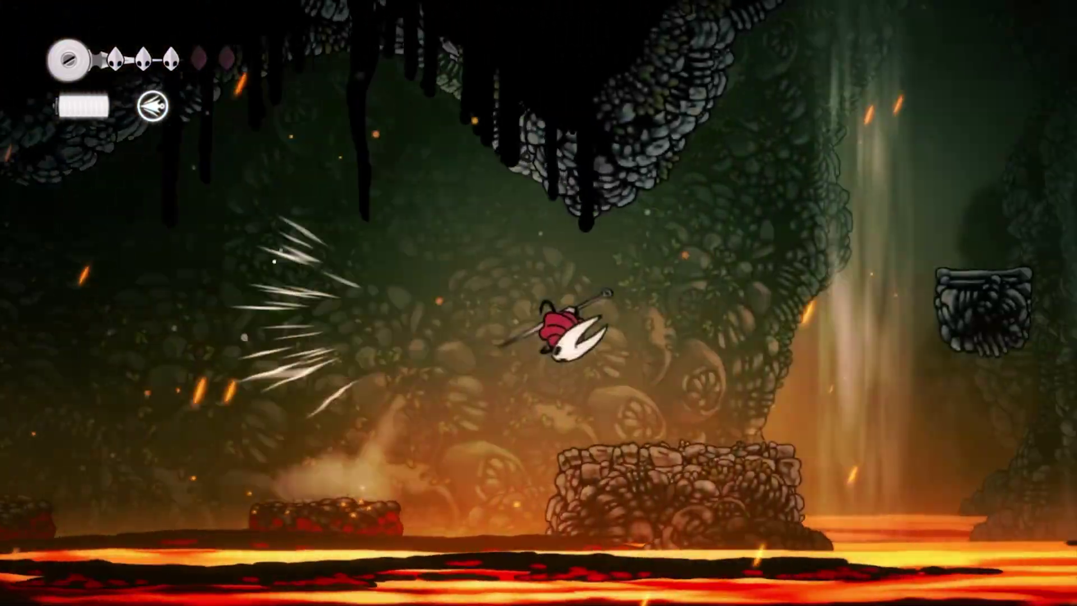
pyautogui.press('z')
pyautogui.press('Right')
pyautogui.press('z')
pyautogui.press('z')
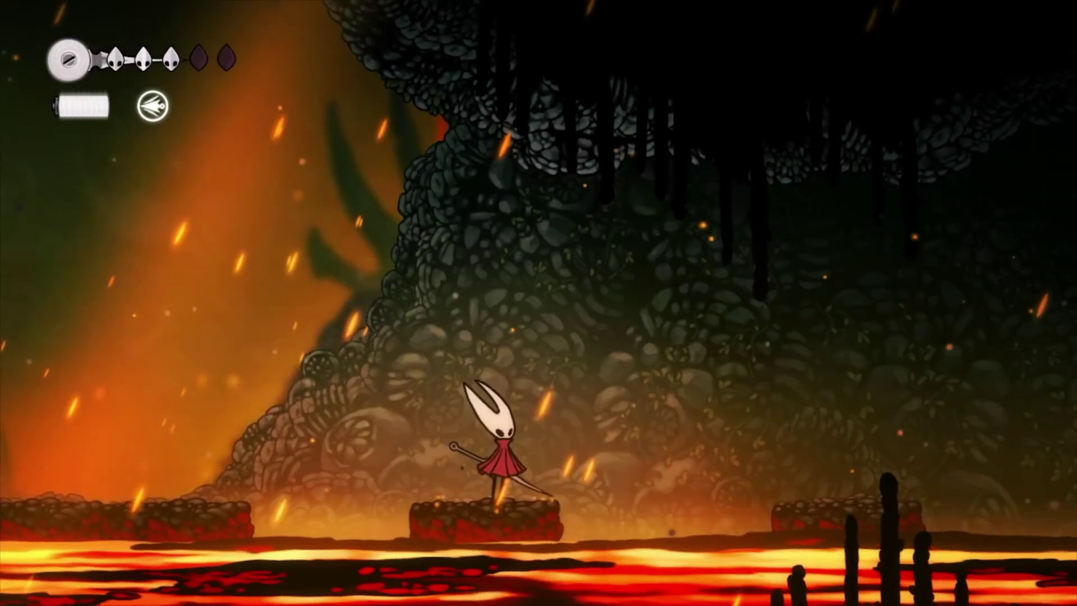
pyautogui.press('Left')
pyautogui.press('z')
pyautogui.press('x')
pyautogui.press('z')
pyautogui.press('x')
pyautogui.press('Up')
pyautogui.press('x')
pyautogui.press('Right')
pyautogui.press('z')
pyautogui.press('x')
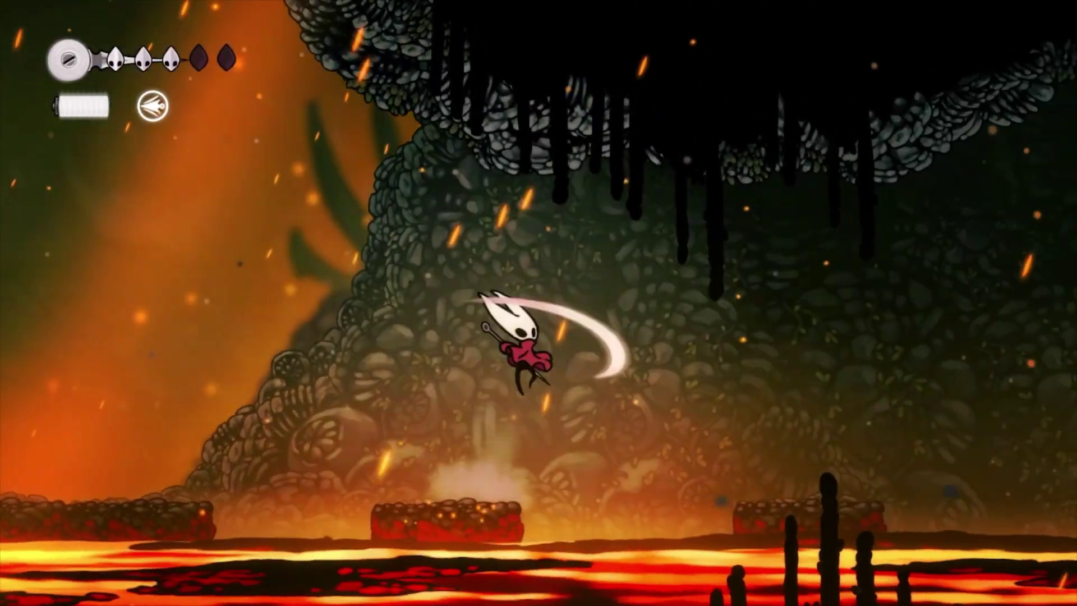
pyautogui.press('Left')
pyautogui.press('Right')
pyautogui.press('z')
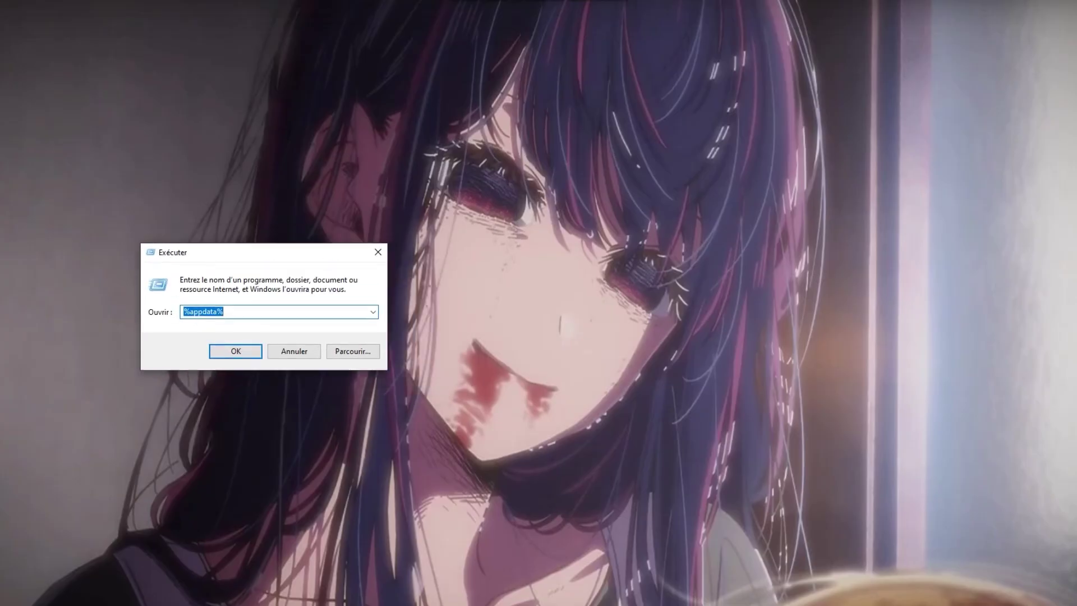
# - Open the %appdata% folder through the Windows Run dialog
pyautogui.write('%appdata%')
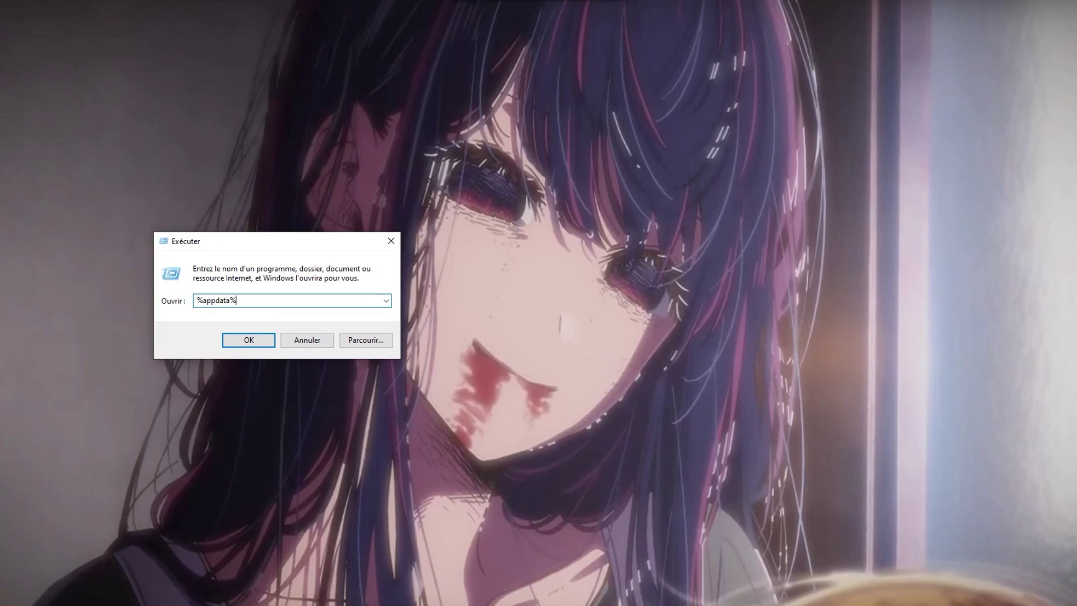
pyautogui.moveTo(203, 301); pyautogui.dragTo(237, 300)
pyautogui.click(237, 300)
pyautogui.click(249, 340)
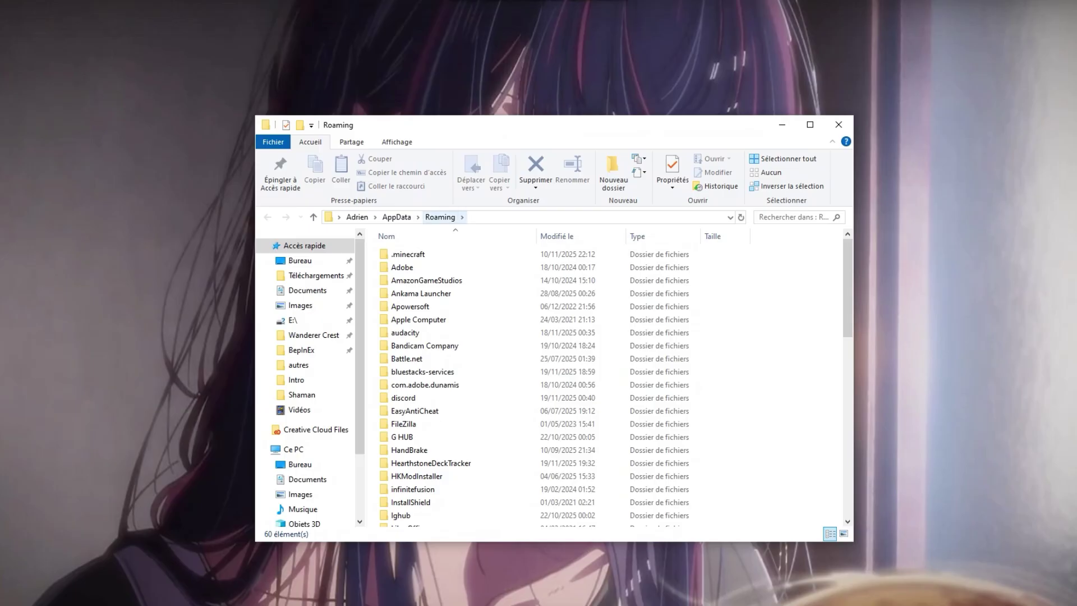
# - Go up to AppData and open LocalLow > Team Cherry > Hollow Knight Silksong > DebugModData > Savestates Current Patch
pyautogui.click(396, 216)
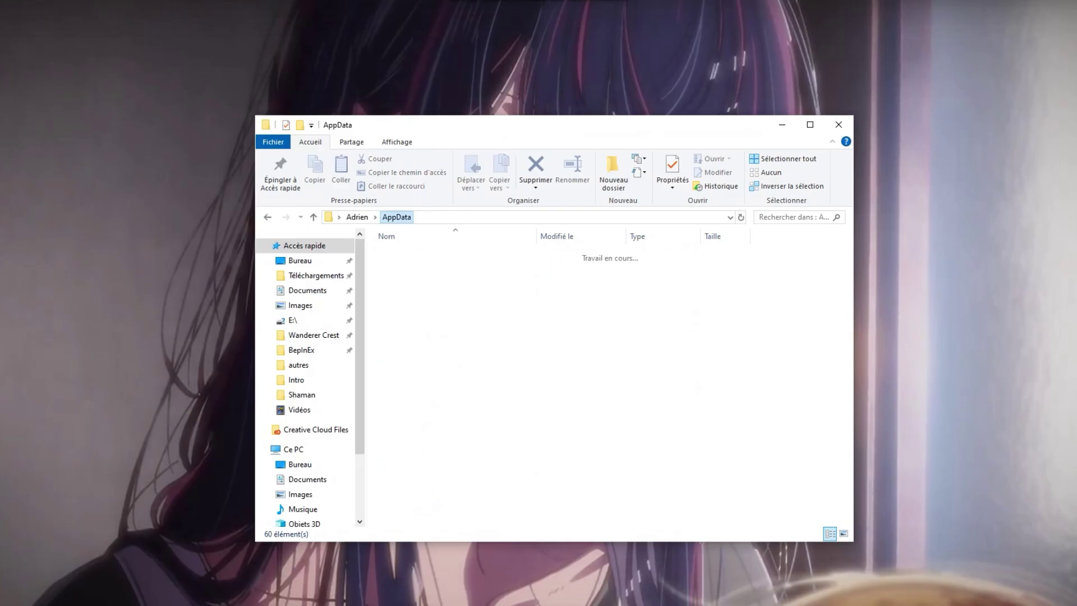
pyautogui.doubleClick(407, 267)
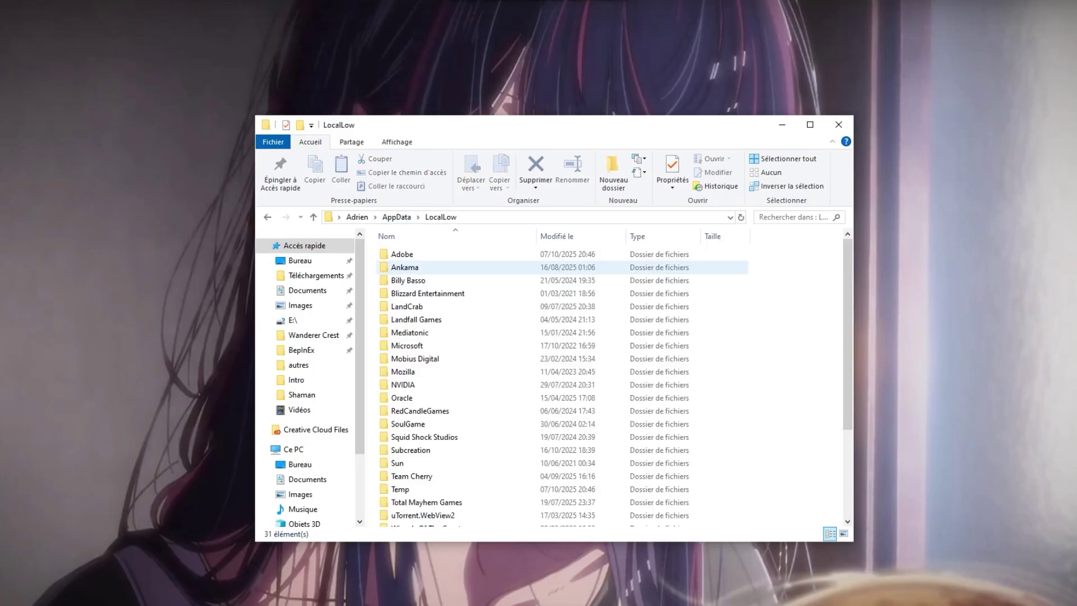
pyautogui.doubleClick(412, 475)
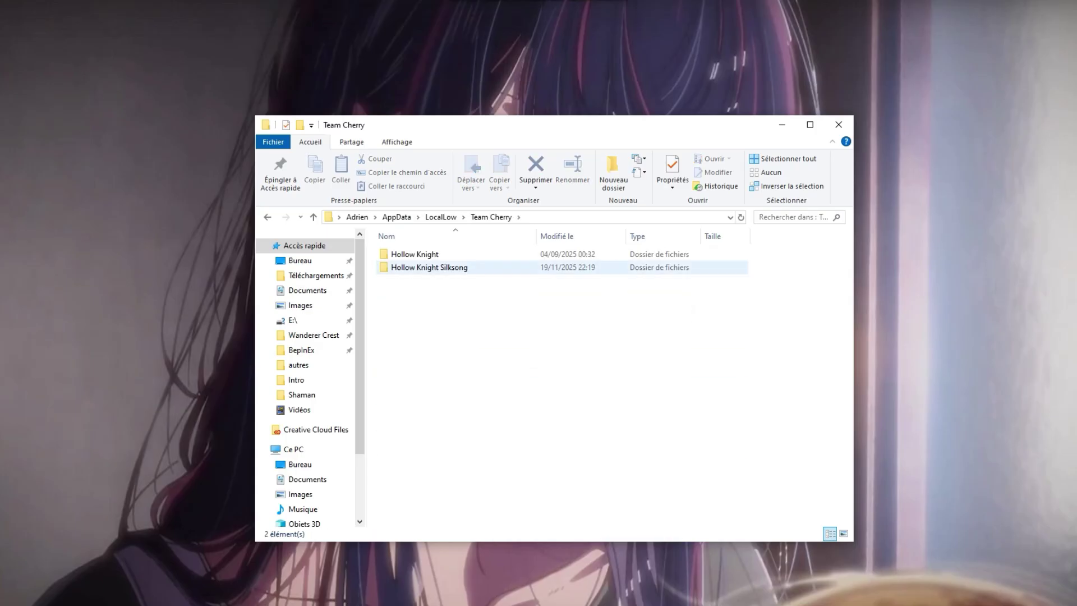
pyautogui.doubleClick(418, 267)
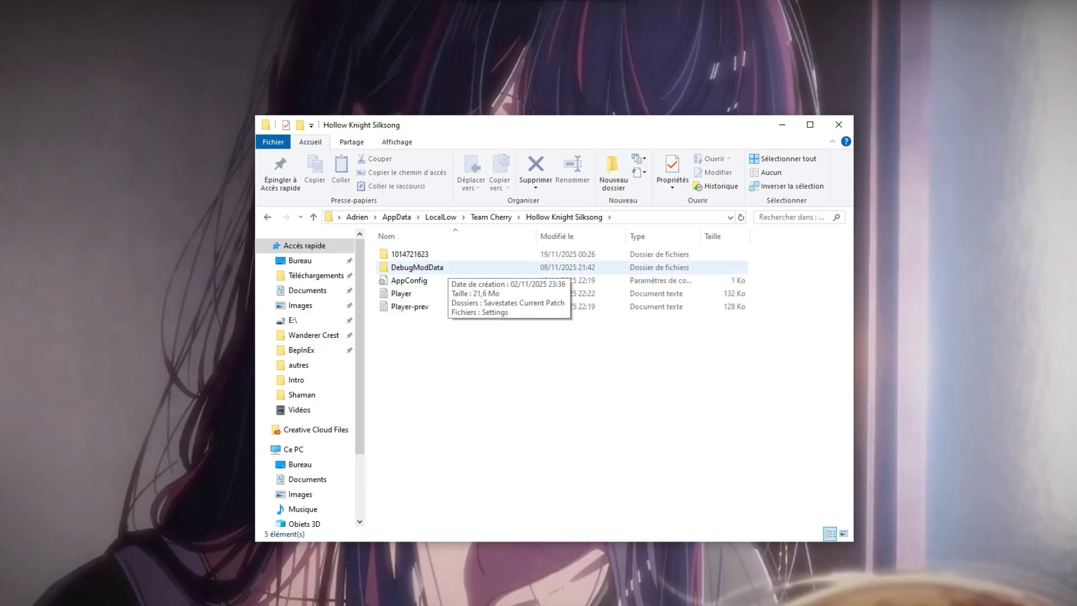
pyautogui.doubleClick(443, 267)
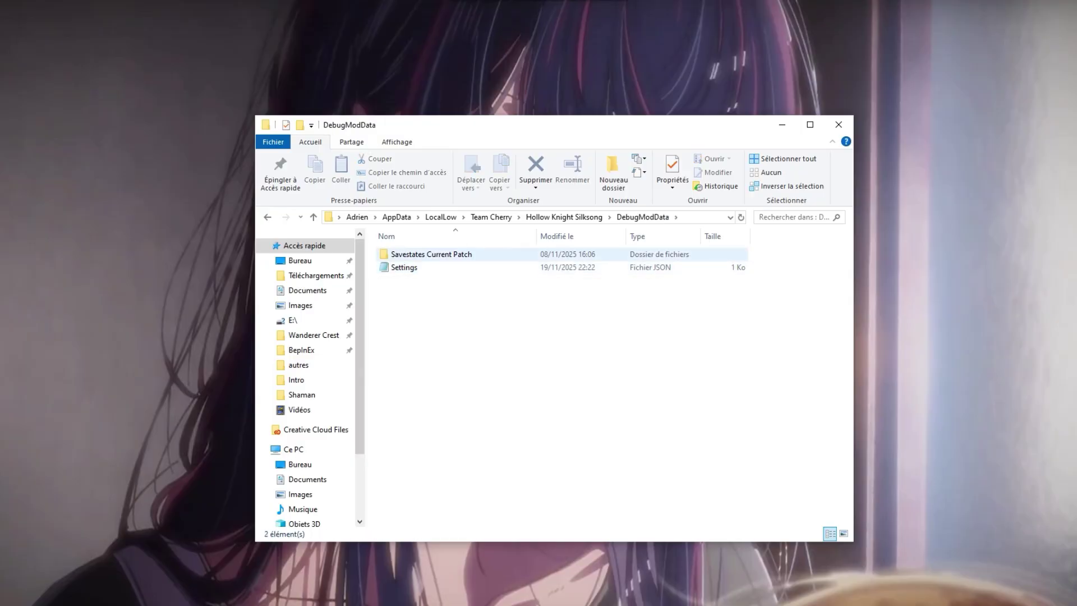
pyautogui.doubleClick(432, 254)
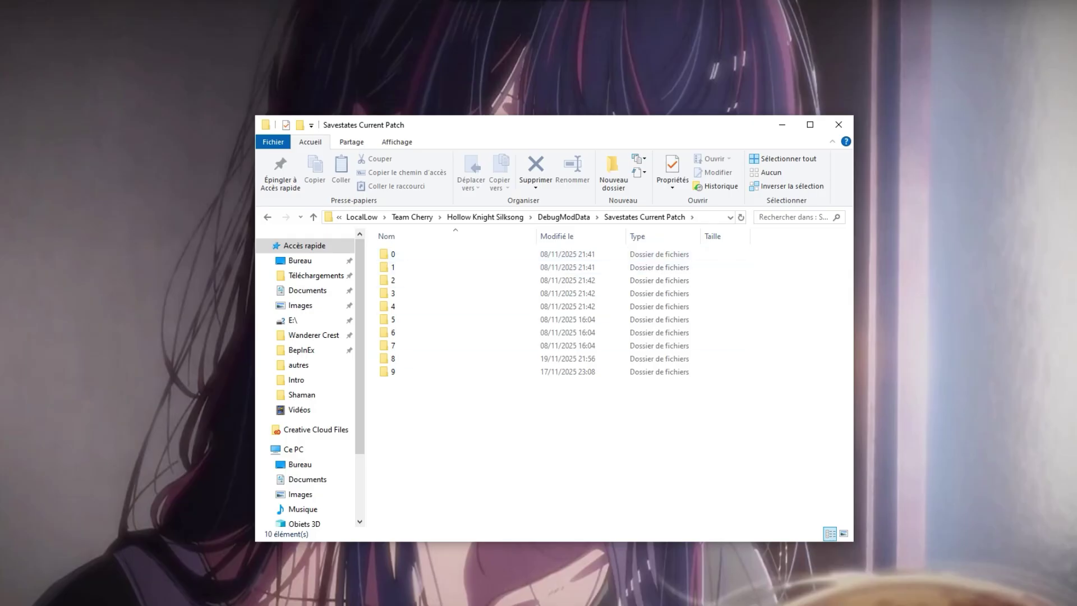
# - Open the savestate3 JSON file from folder 8 in Notepad
pyautogui.moveTo(444, 399); pyautogui.dragTo(432, 254)
pyautogui.click(444, 400)
pyautogui.doubleClick(431, 255)
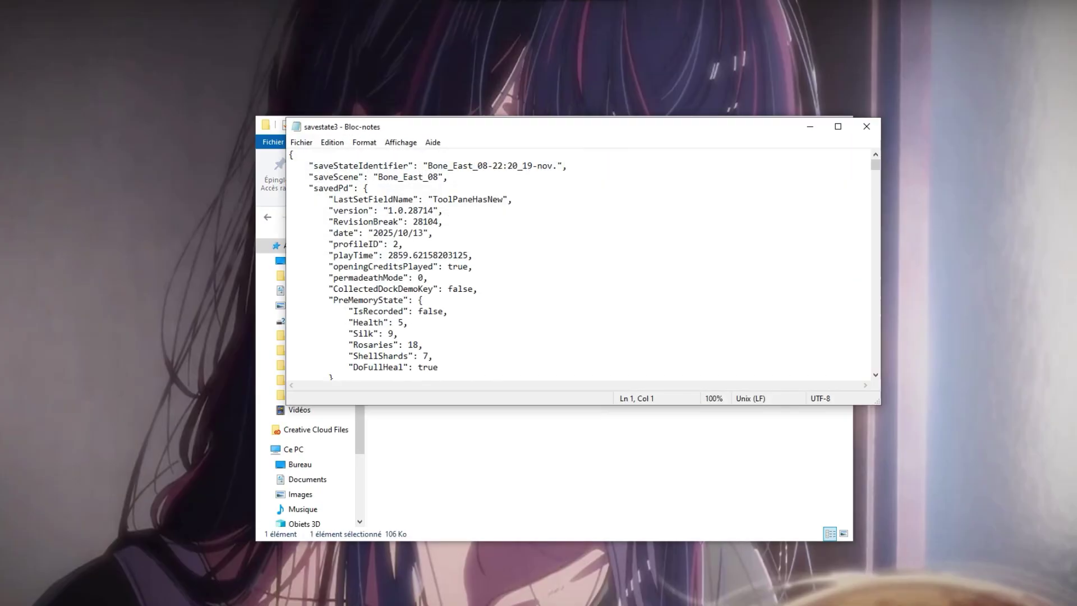
# - Change the saveStateIdentifier value in savestate3 to "Fourth Chorus", then save and close the file
pyautogui.moveTo(427, 166); pyautogui.dragTo(553, 165)
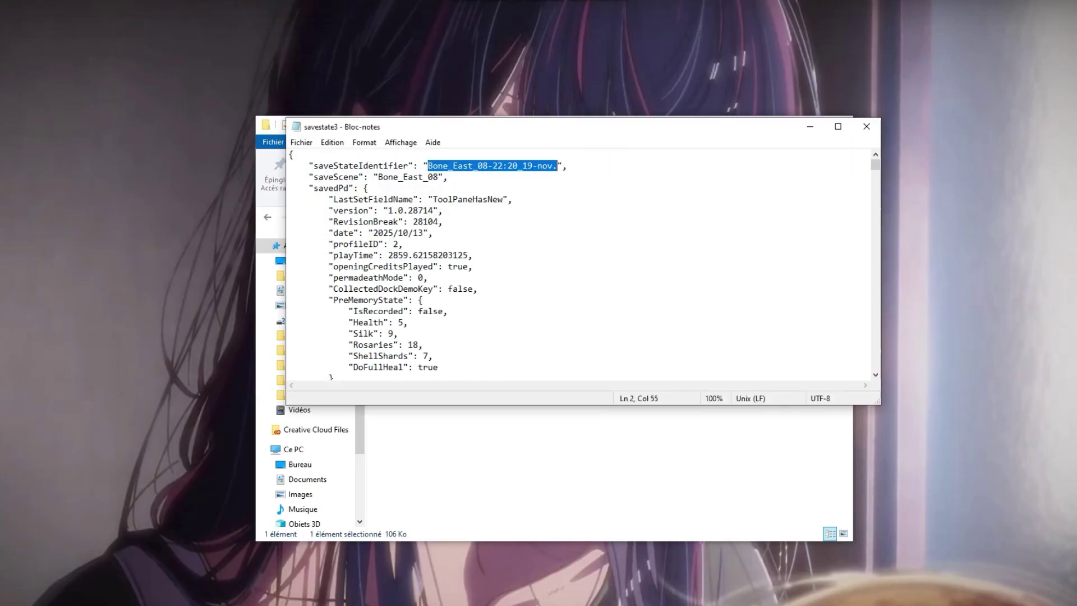
pyautogui.write('Fourth Cho')
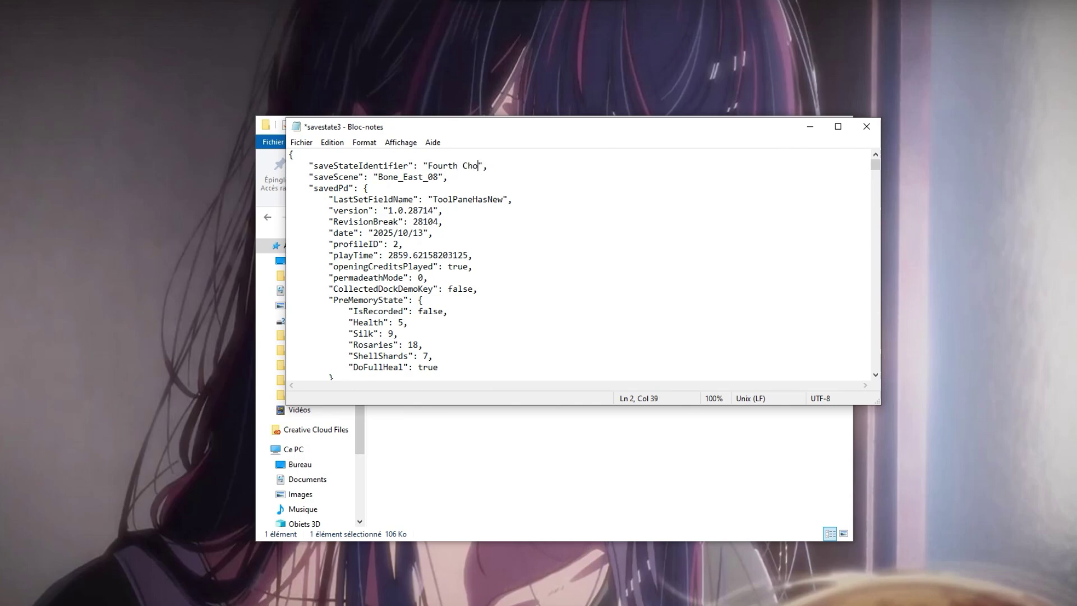
pyautogui.write('rus')
pyautogui.moveTo(493, 166); pyautogui.dragTo(427, 166)
pyautogui.click(449, 177)
pyautogui.click(867, 126)
pyautogui.click(470, 336)
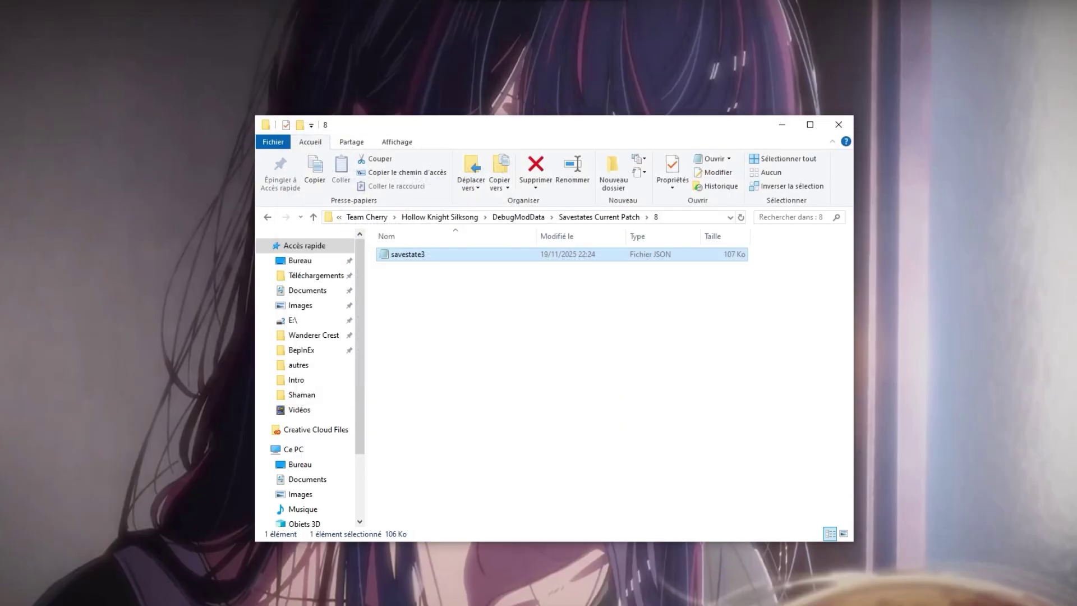
# - Return to Silksong and open the File Load list to check the name of the savestate in slot 3
pyautogui.press('Escape')
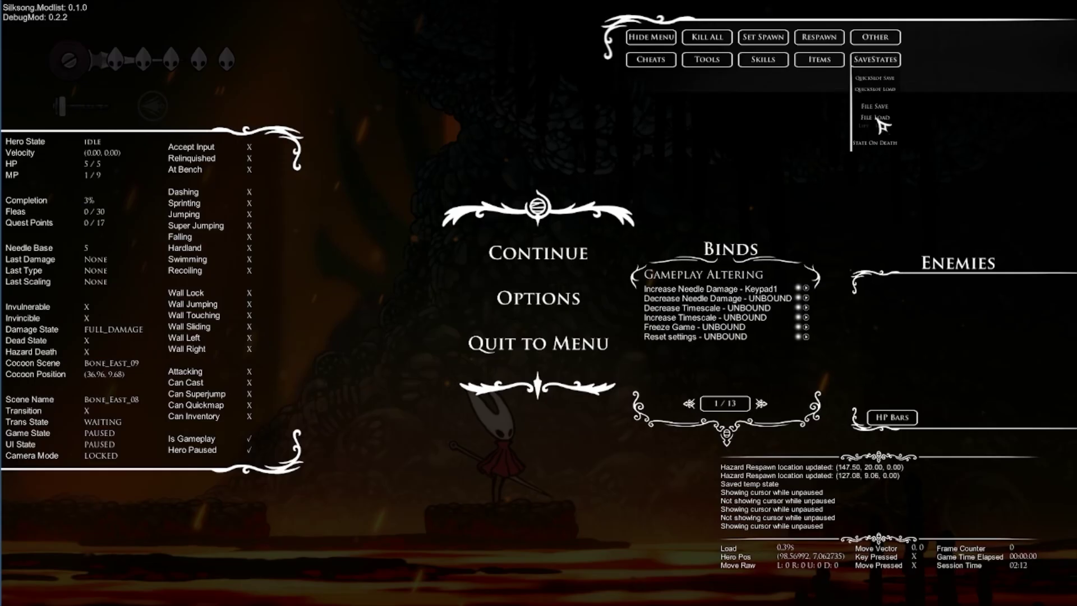
pyautogui.click(876, 118)
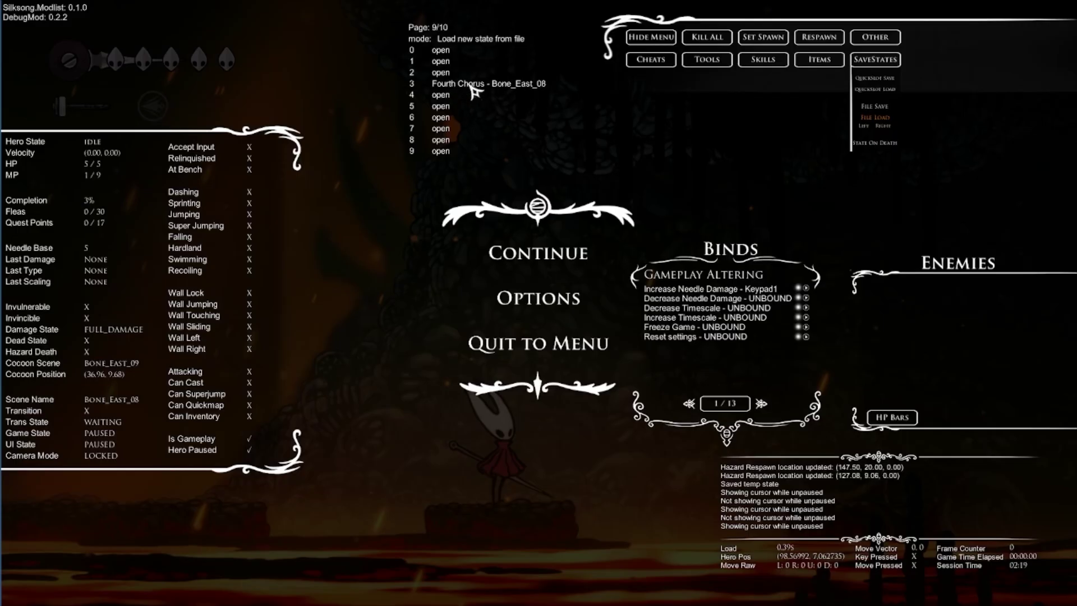
# - Switch to File Explorer, rename the savestate3 file in folder 8 to savestate7, and return to Silksong
pyautogui.hotkey('alt', 'Tab')
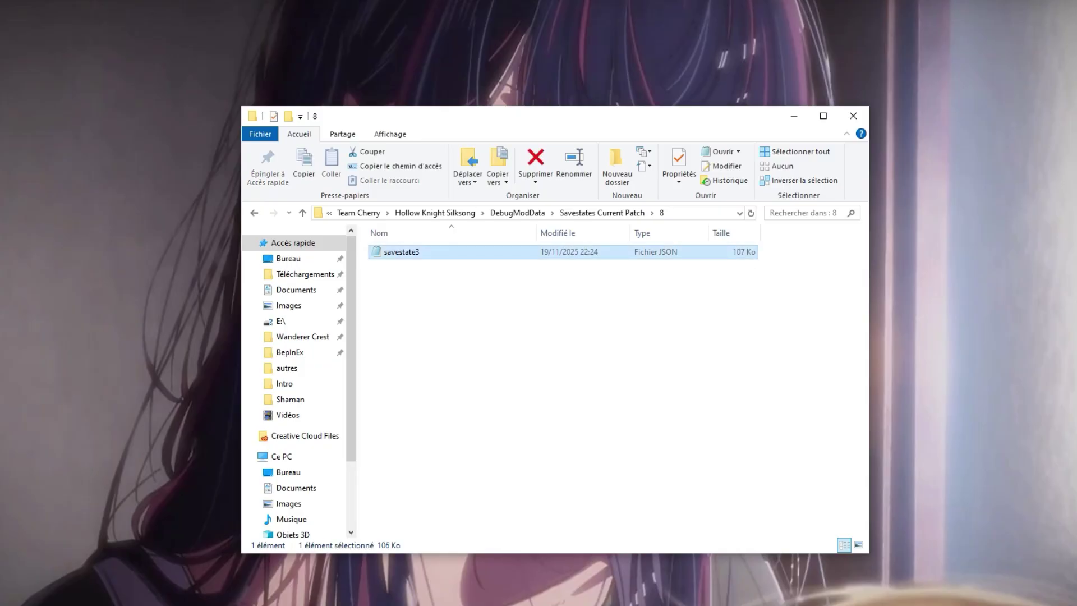
pyautogui.press('F2')
pyautogui.press('End')
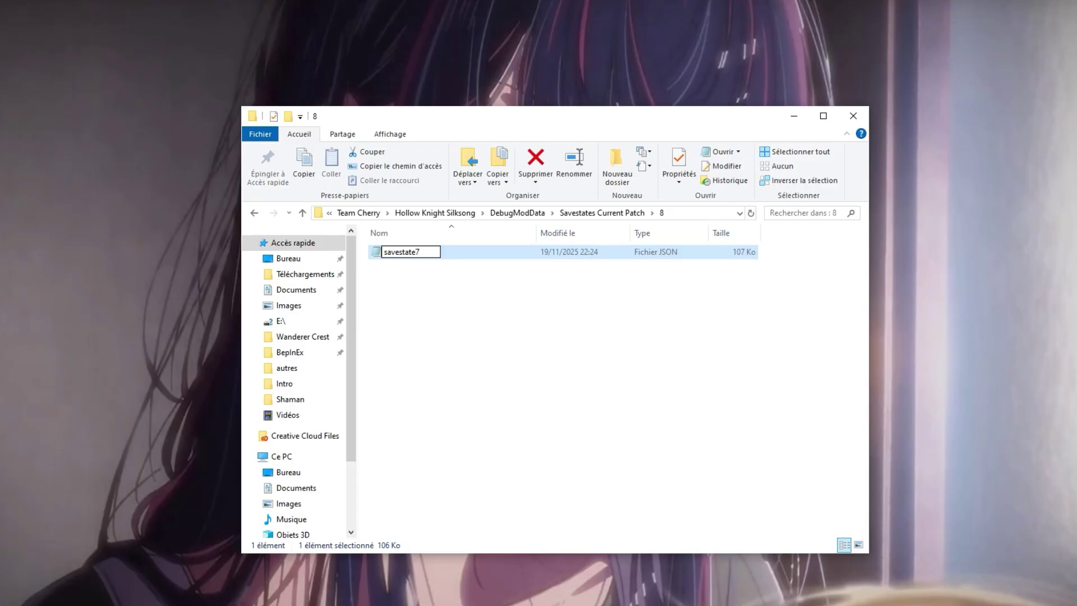
pyautogui.write('7')
pyautogui.press('Return')
pyautogui.press('Escape')
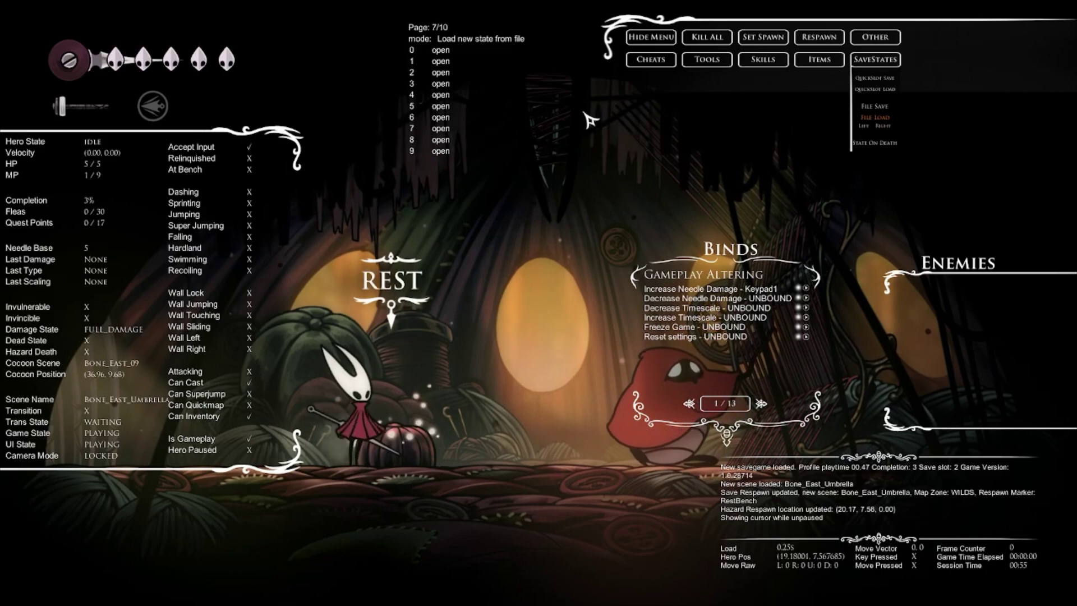
# - Page forward through the File Load list to page 9 to check which slot the renamed savestate occupies
pyautogui.press('Right')
pyautogui.press('Right')
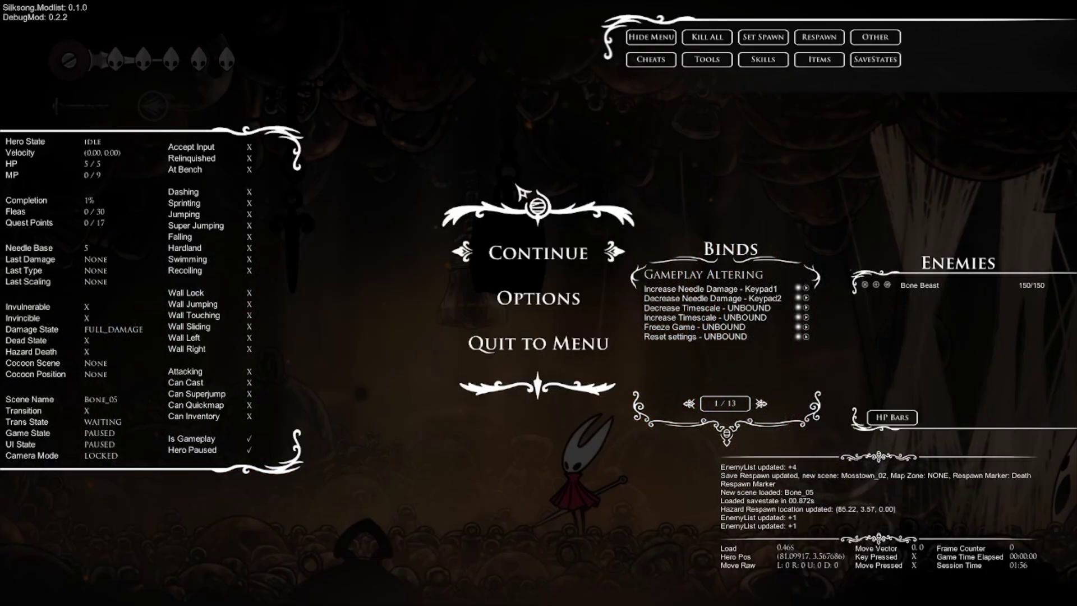
# - Open the savestate File Load list in the paused game and browse from page 1 to page 5
pyautogui.click(884, 61)
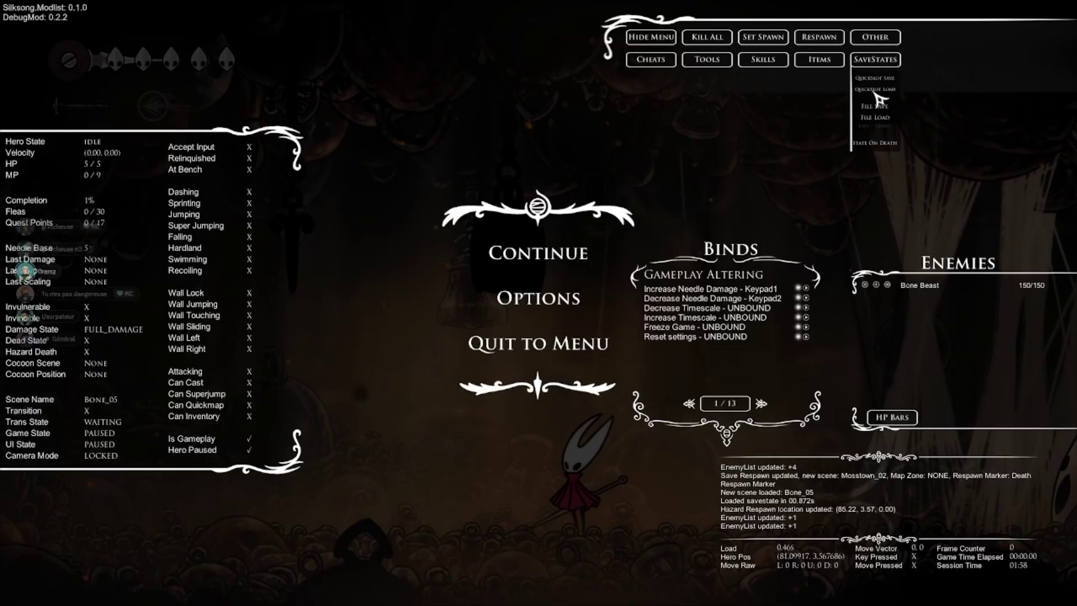
pyautogui.click(883, 118)
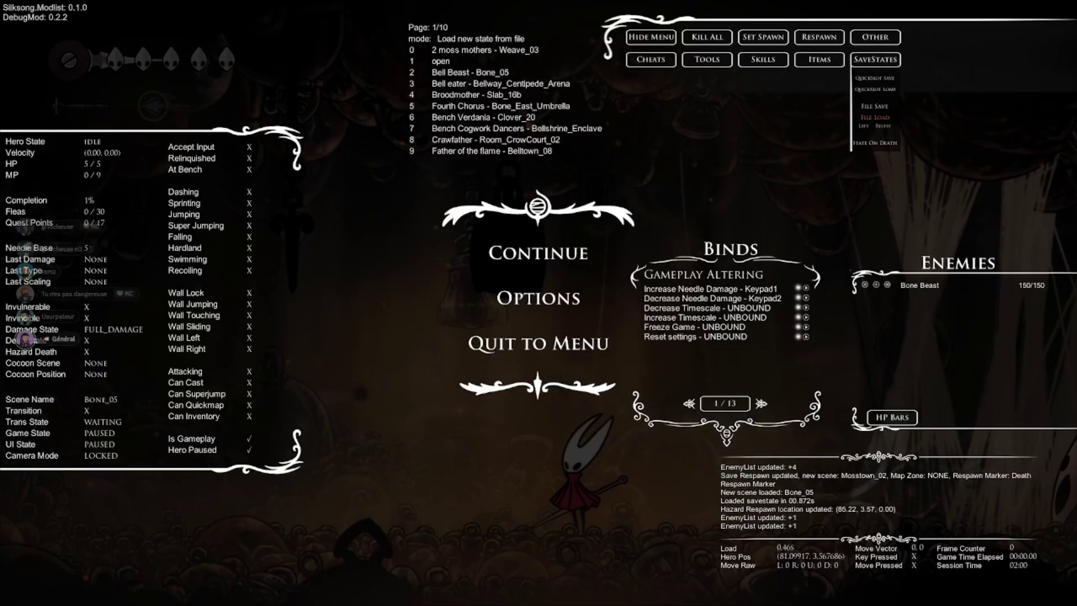
pyautogui.press('Right')
pyautogui.press('Right')
pyautogui.press('Right')
pyautogui.press('Right')
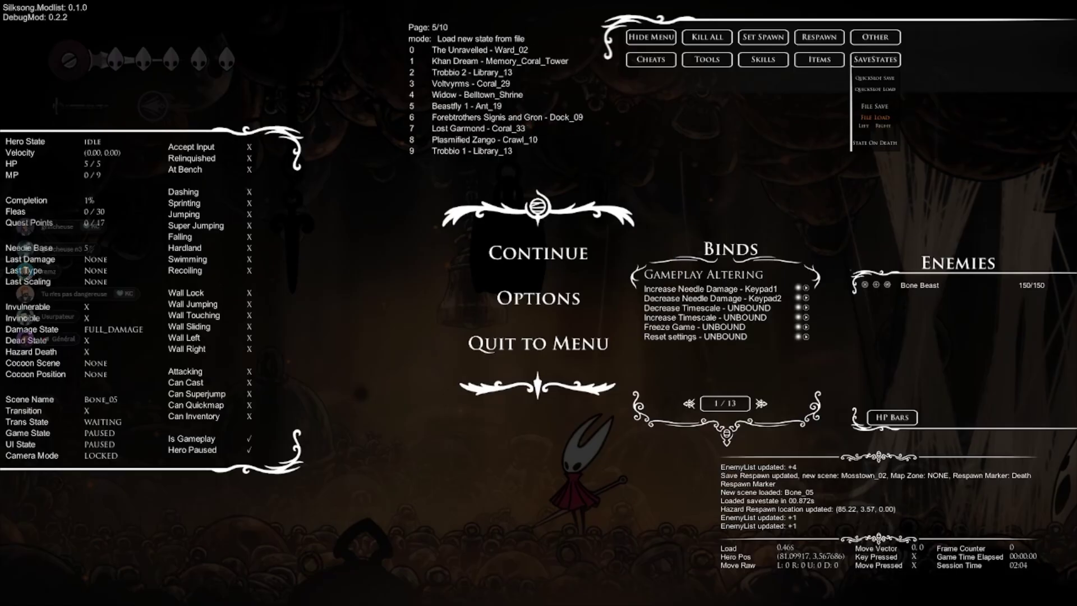
# - Page back and forth between page 1 and the following File Load pages to examine the boss savestates, stopping on page 4
pyautogui.press('Left')
pyautogui.press('Left')
pyautogui.press('Left')
pyautogui.press('Left')
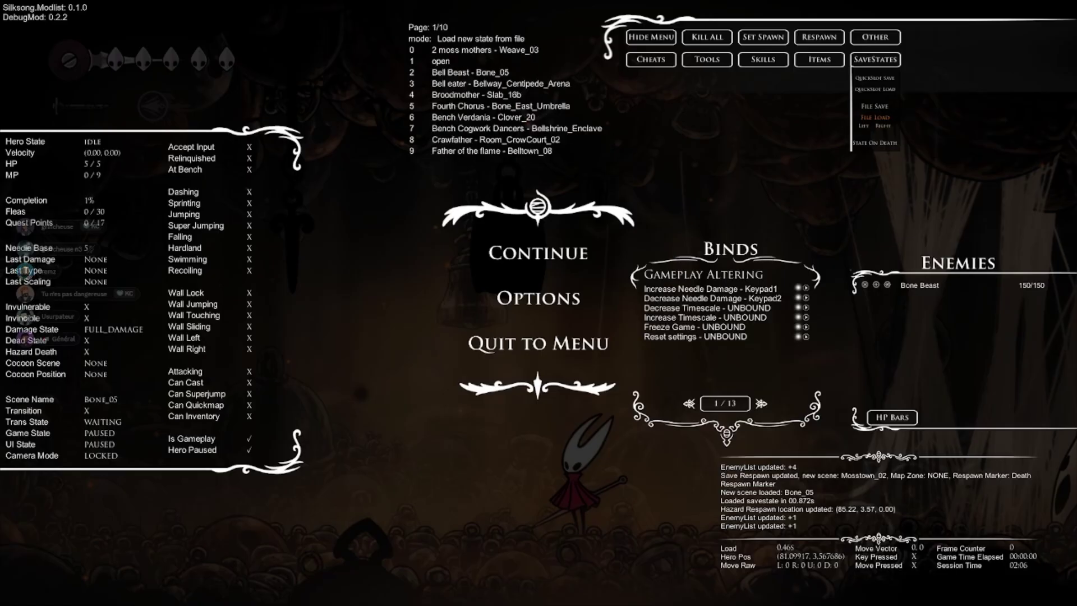
pyautogui.press('Left')
pyautogui.press('Right')
pyautogui.press('Right')
pyautogui.press('Right')
pyautogui.press('Right')
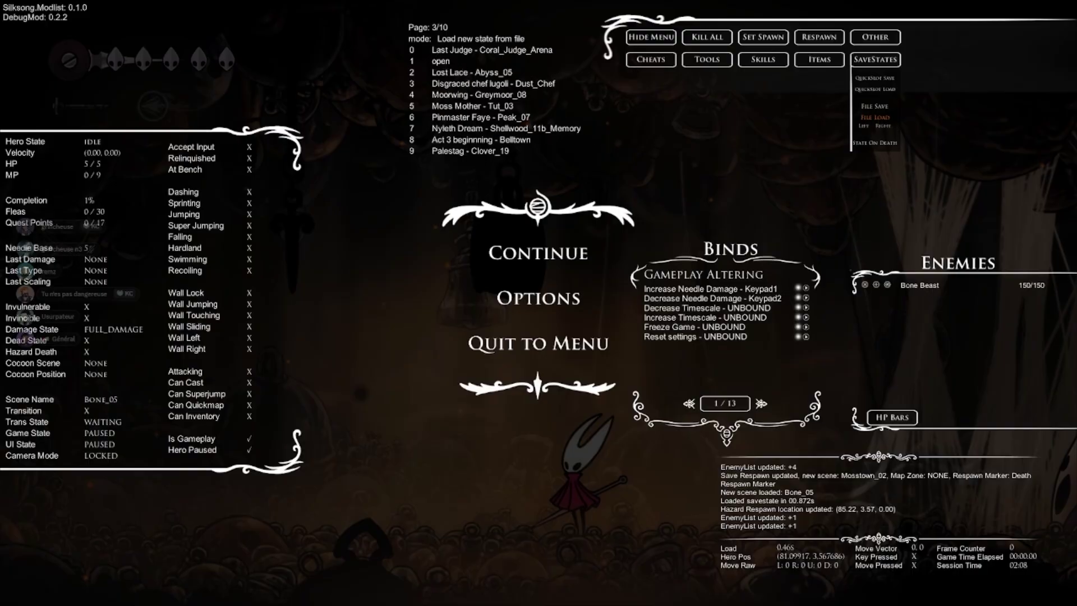
pyautogui.press('Left')
pyautogui.press('Left')
pyautogui.press('Left')
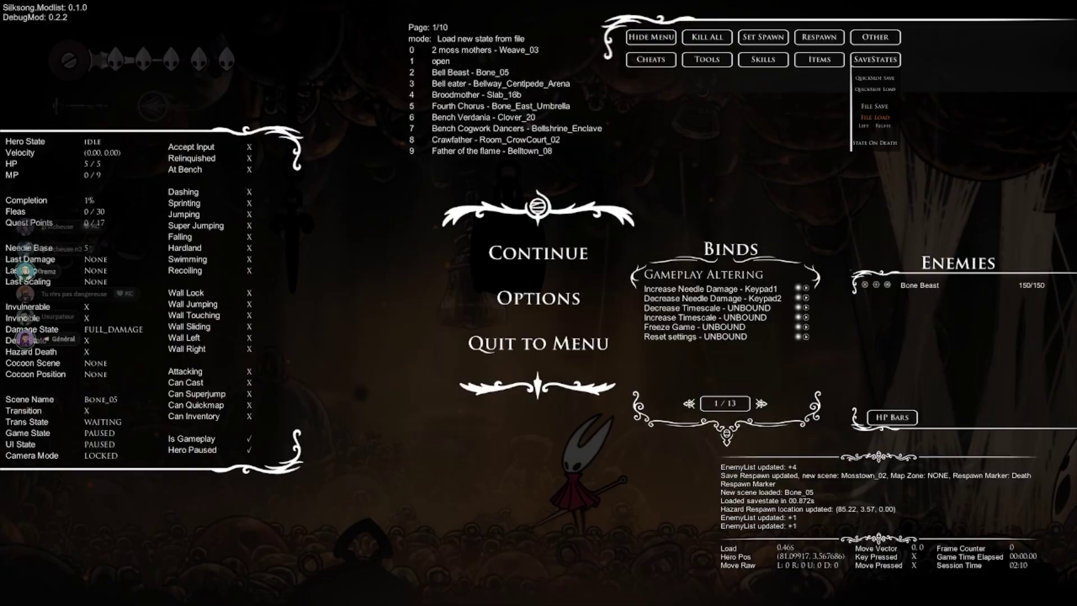
pyautogui.press('Right')
pyautogui.press('Right')
pyautogui.press('Right')
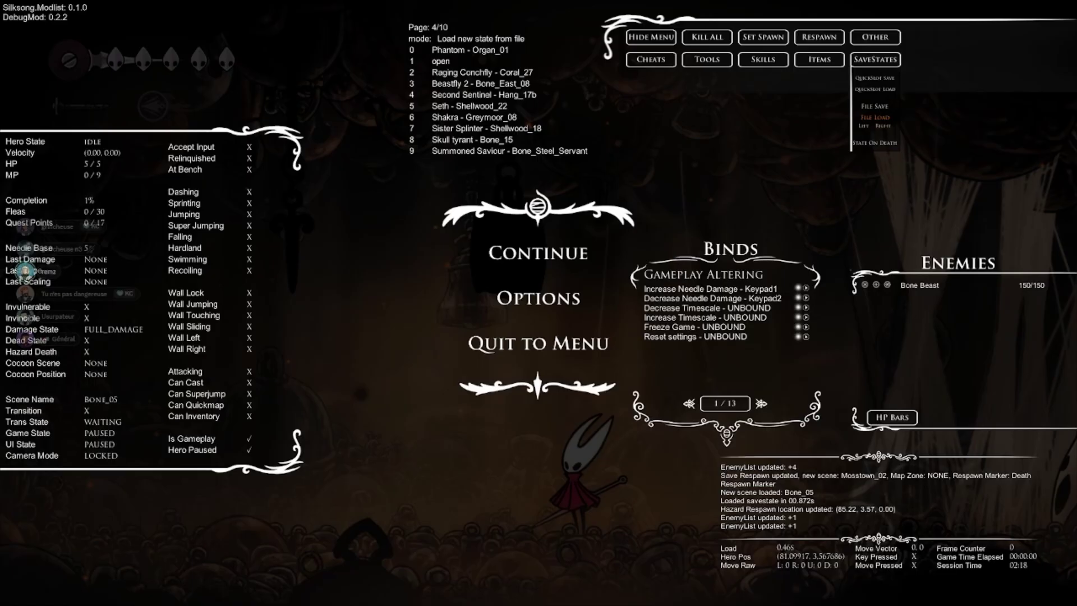
pyautogui.press('Down')
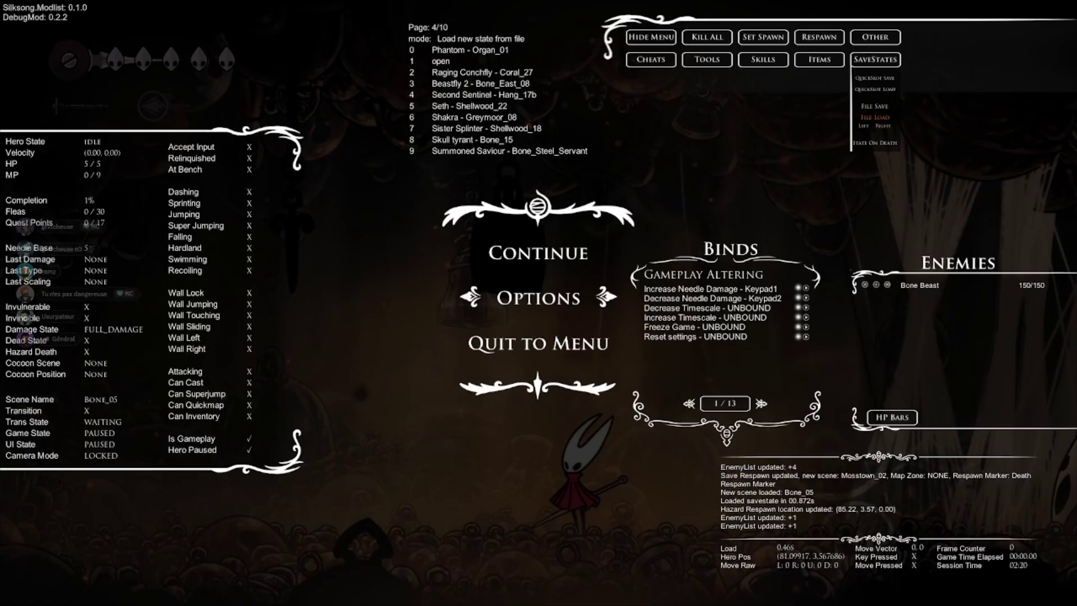